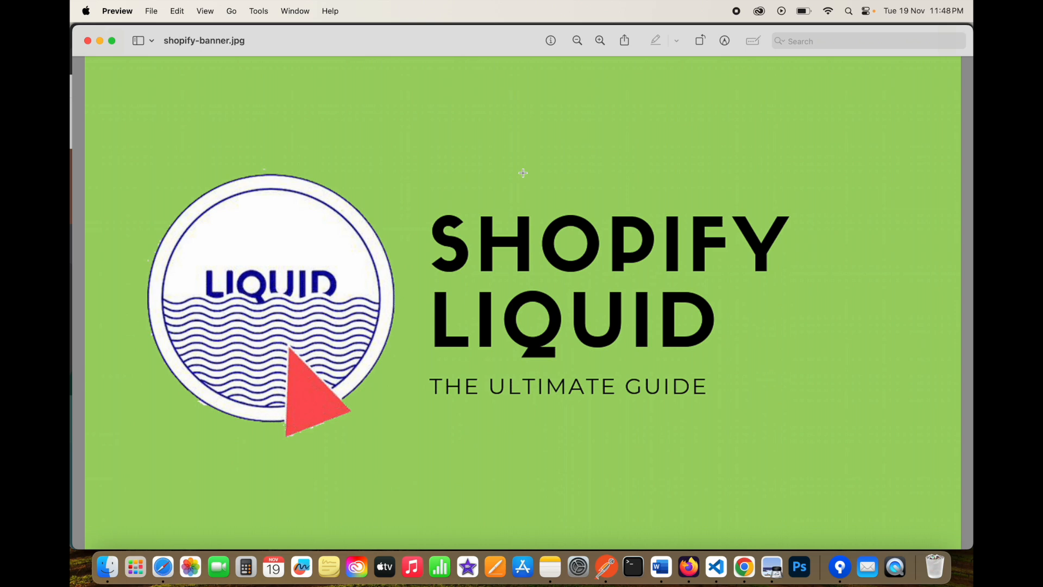
Switch from Preview to Chrome, which shows the Shopify test store's home page.
{"action": "left_click", "coordinate": [745, 567]}
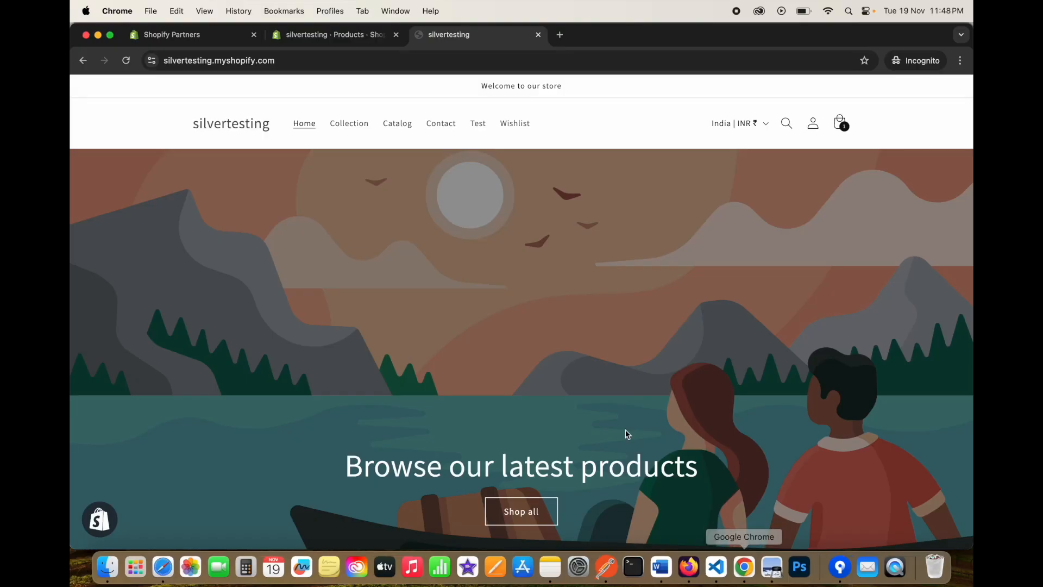
Browse the storefront, open the cart with the Aakriti Aluminium Large Stool, and proceed to checkout.
{"action": "scroll", "coordinate": [501, 321], "scroll_direction": "down", "scroll_amount": 3}
{"action": "scroll", "coordinate": [501, 321], "scroll_direction": "up", "scroll_amount": 3}
{"action": "scroll", "coordinate": [501, 321], "scroll_direction": "down", "scroll_amount": 10}
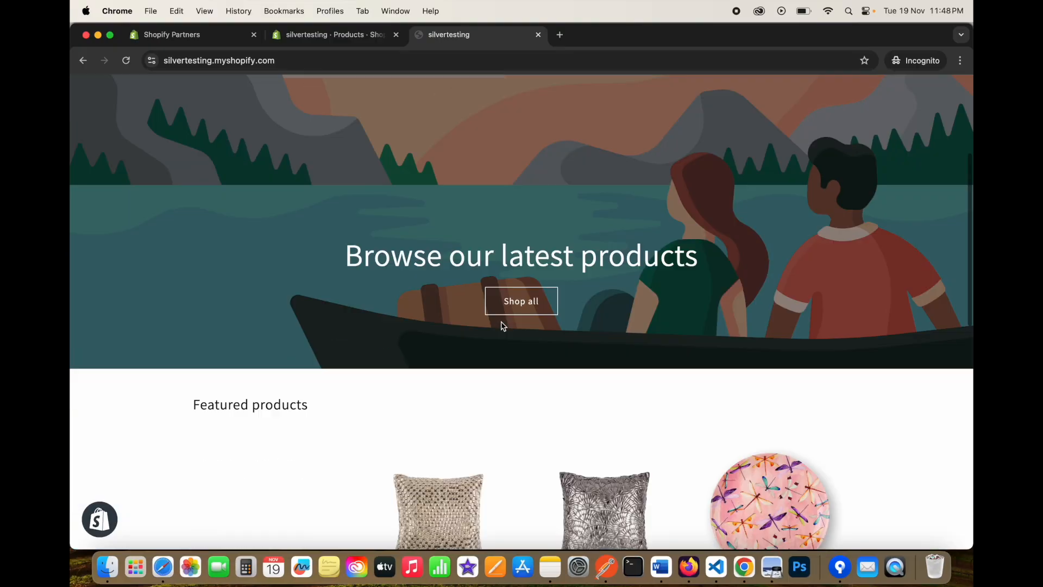
{"action": "scroll", "coordinate": [501, 324], "scroll_direction": "up", "scroll_amount": 10}
{"action": "scroll", "coordinate": [472, 221], "scroll_direction": "down", "scroll_amount": 2}
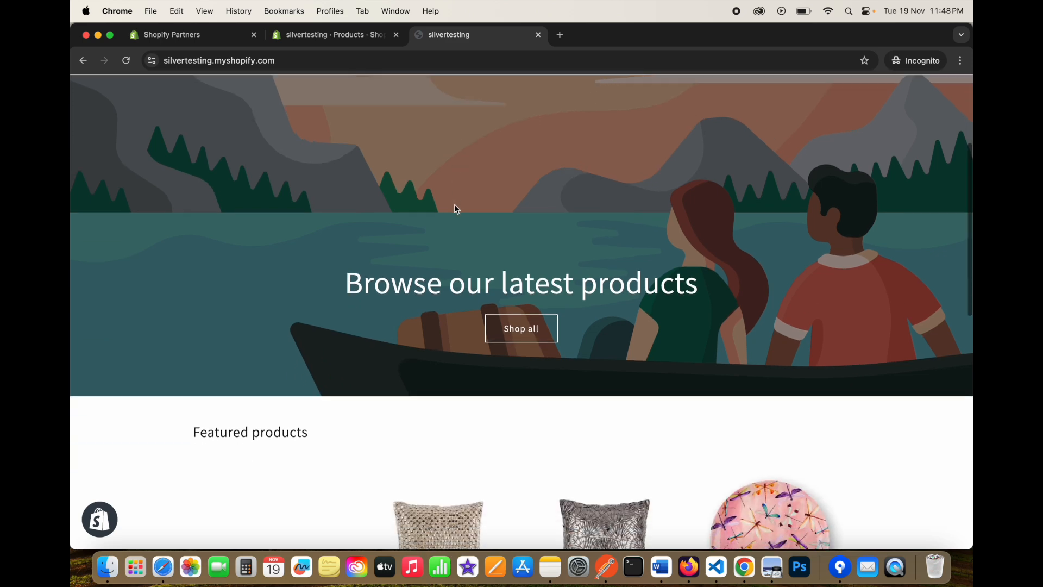
{"action": "scroll", "coordinate": [456, 210], "scroll_direction": "up", "scroll_amount": 4}
{"action": "scroll", "coordinate": [655, 233], "scroll_direction": "down", "scroll_amount": 8}
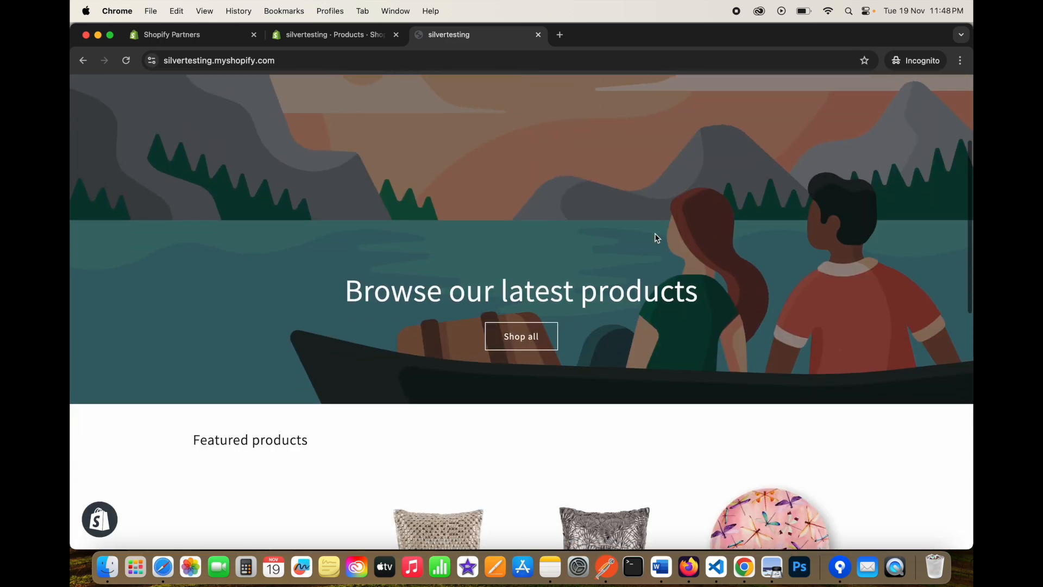
{"action": "scroll", "coordinate": [655, 237], "scroll_direction": "down", "scroll_amount": 2}
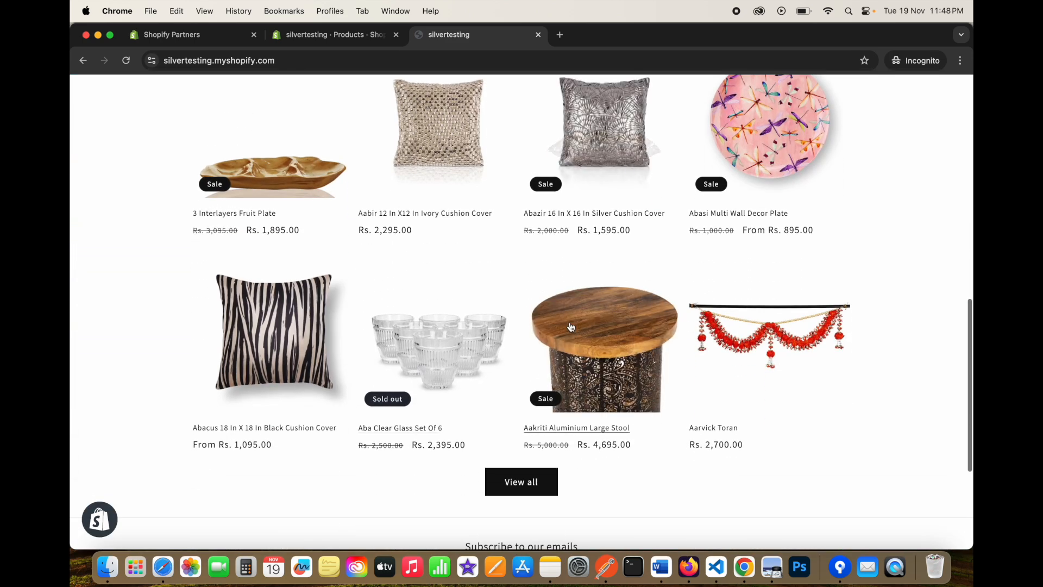
{"action": "scroll", "coordinate": [617, 284], "scroll_direction": "up", "scroll_amount": 10}
{"action": "left_click", "coordinate": [841, 123]}
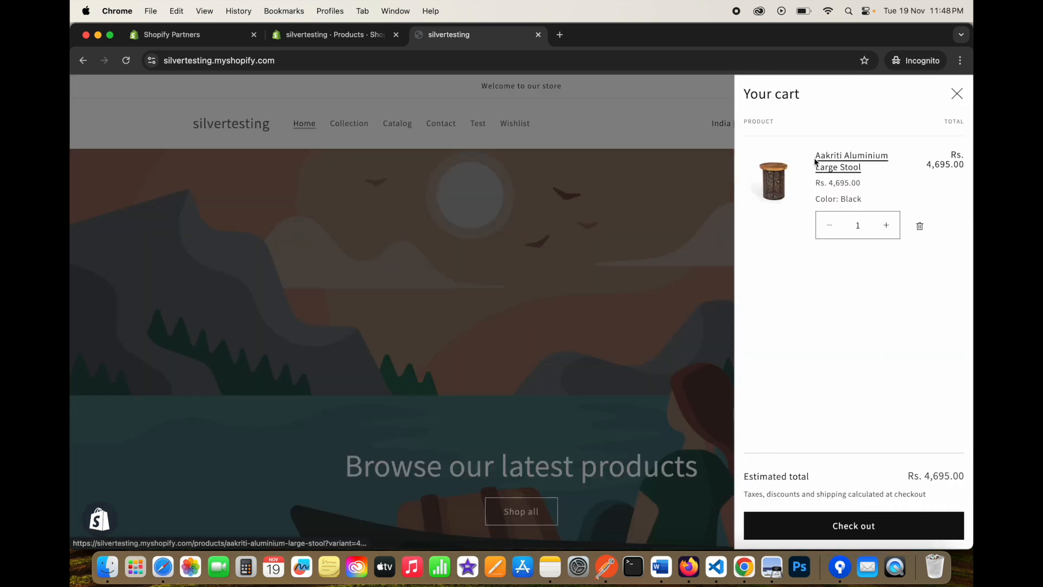
{"action": "left_click", "coordinate": [868, 537]}
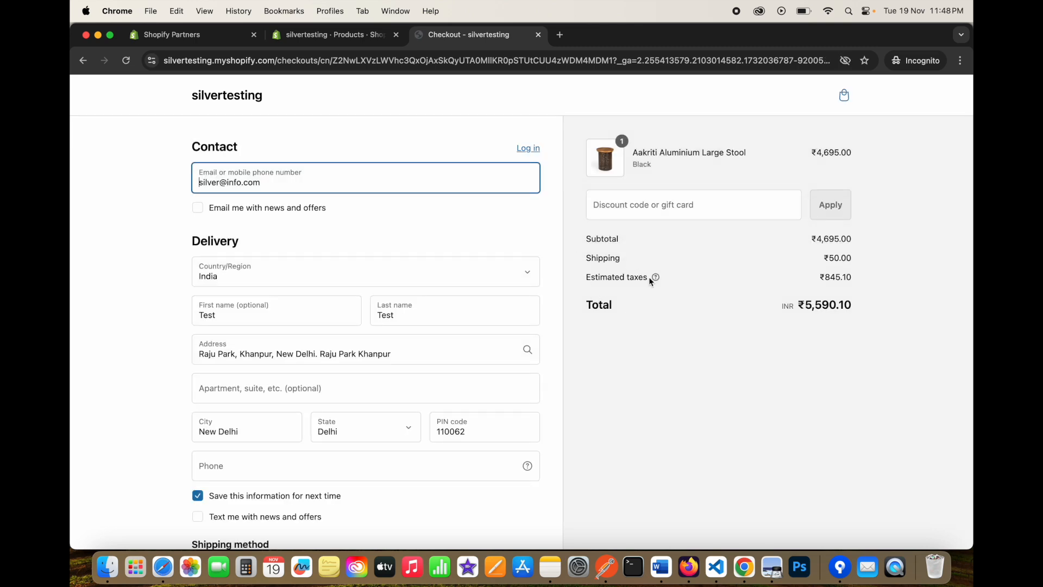
Review the checkout's ₹4,695.00 stool price and ₹845.10 estimated taxes.
{"action": "left_click_drag", "start_coordinate": [651, 281], "coordinate": [583, 276]}
{"action": "left_click_drag", "start_coordinate": [823, 278], "coordinate": [859, 277]}
{"action": "left_click", "coordinate": [861, 282]}
{"action": "left_click", "coordinate": [861, 282]}
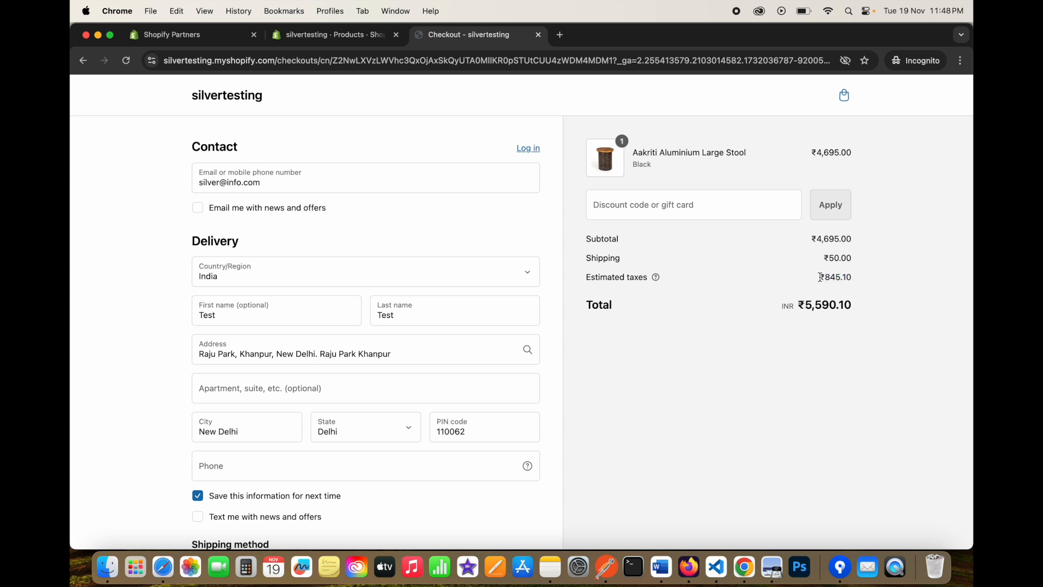
{"action": "left_click_drag", "start_coordinate": [809, 153], "coordinate": [856, 154]}
{"action": "left_click_drag", "start_coordinate": [821, 278], "coordinate": [865, 280]}
{"action": "left_click", "coordinate": [864, 280]}
{"action": "left_click_drag", "start_coordinate": [640, 154], "coordinate": [750, 152]}
Open the Aakriti Aluminium Large Stool product from the admin Products list.
{"action": "left_click", "coordinate": [750, 152]}
{"action": "left_click", "coordinate": [348, 36]}
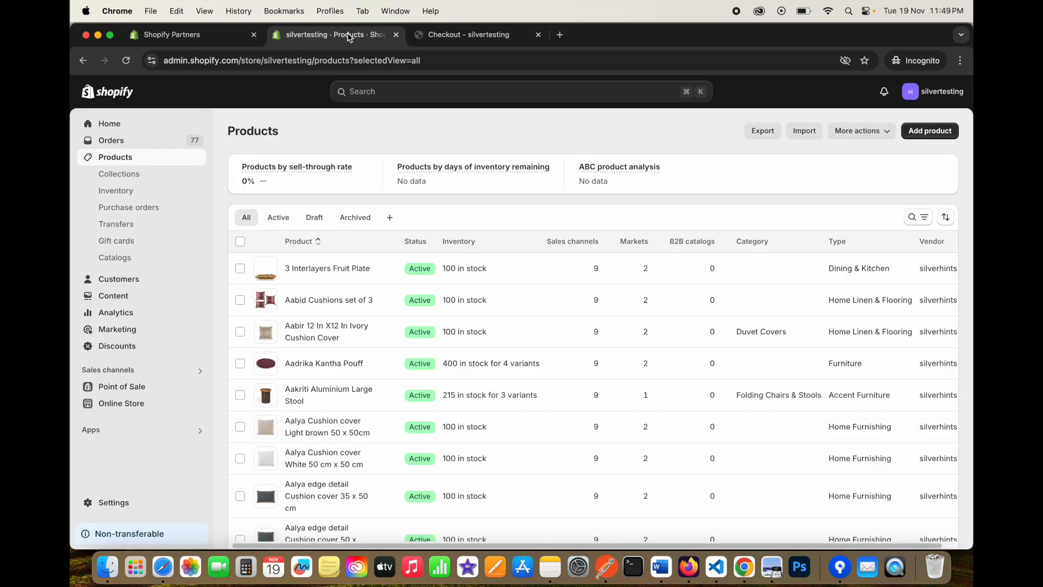
{"action": "scroll", "coordinate": [343, 296], "scroll_direction": "down", "scroll_amount": 5}
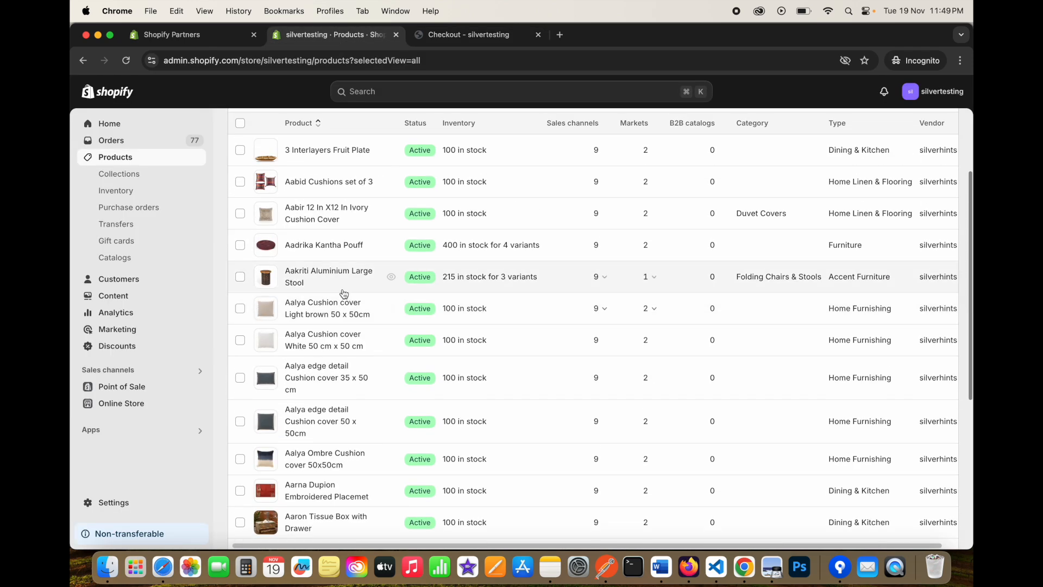
{"action": "left_click", "coordinate": [316, 279]}
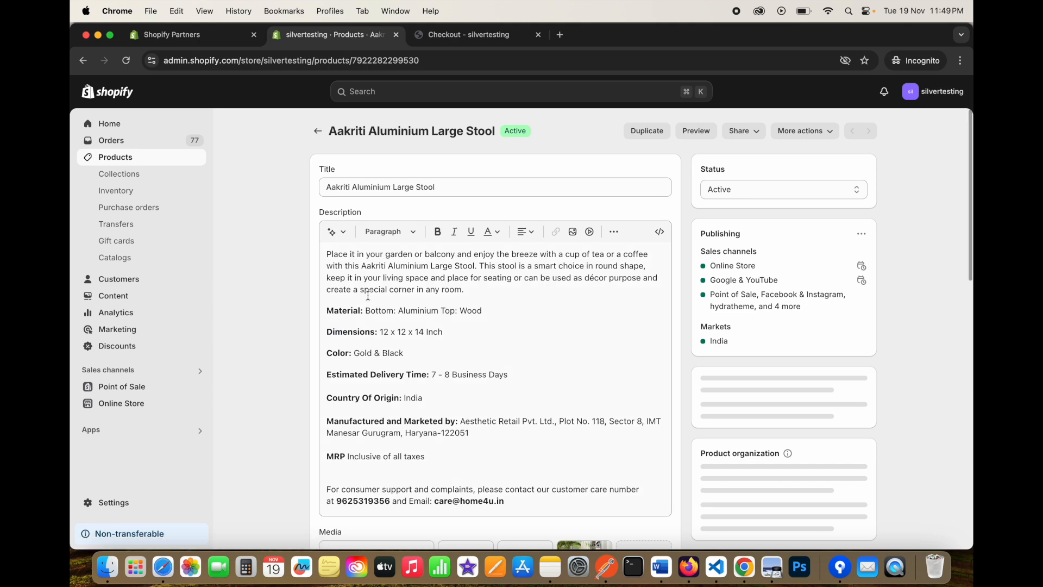
{"action": "scroll", "coordinate": [301, 305], "scroll_direction": "down", "scroll_amount": 10}
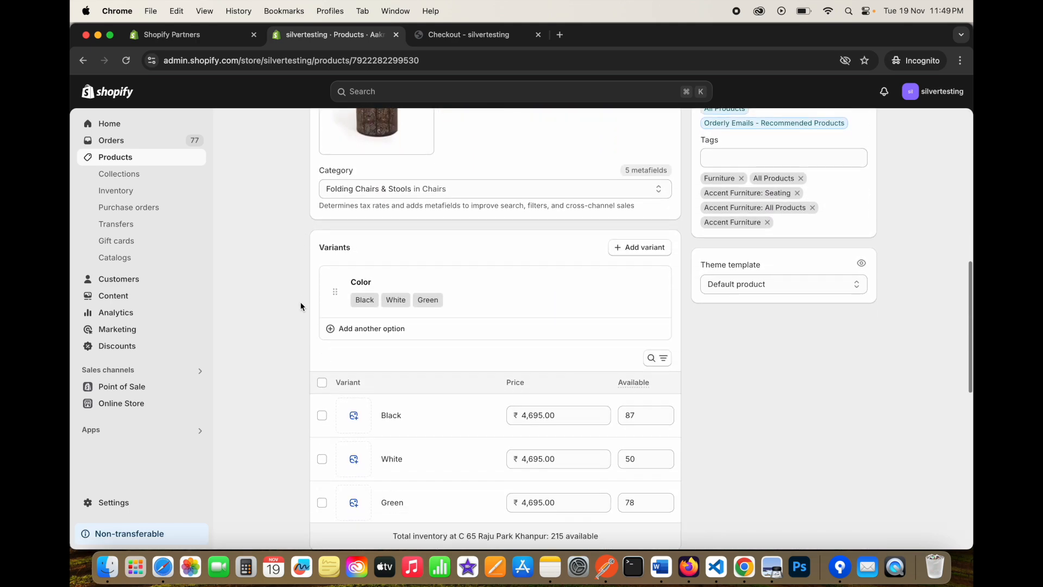
{"action": "scroll", "coordinate": [301, 306], "scroll_direction": "down", "scroll_amount": 3}
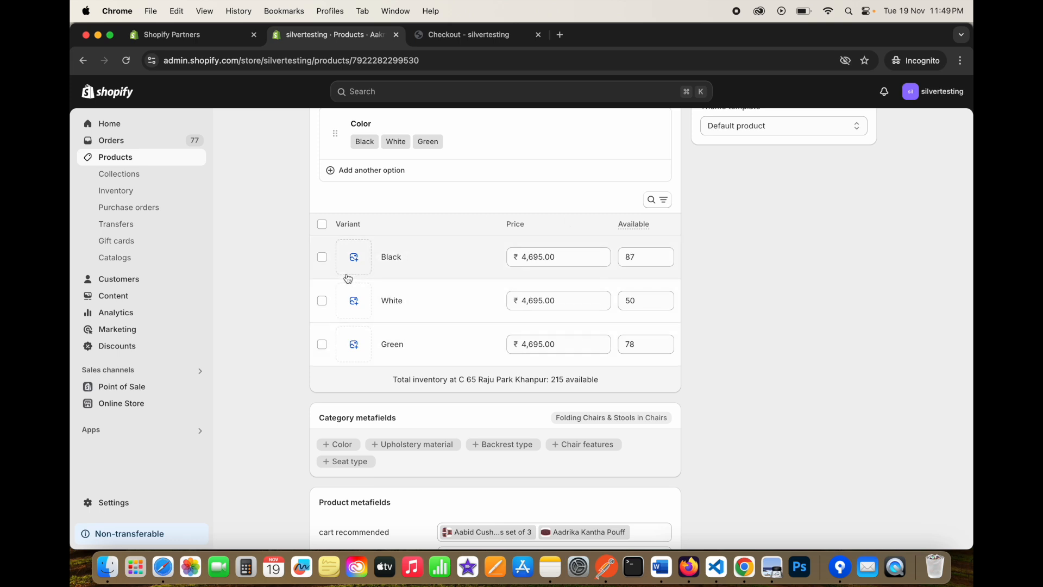
Bulk-edit all three stool variants to confirm Charge taxes is on, then return to Products.
{"action": "left_click", "coordinate": [322, 224]}
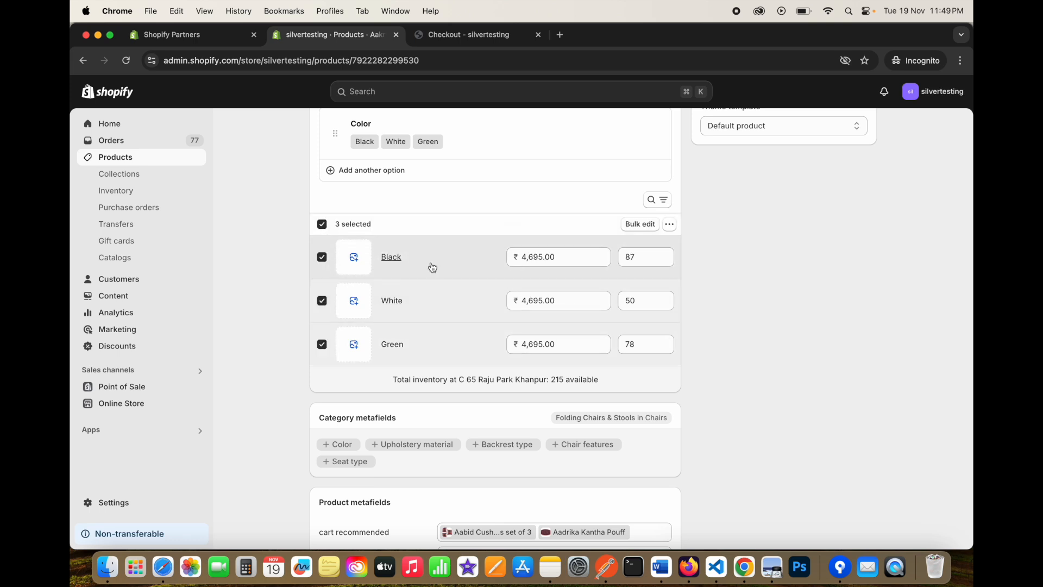
{"action": "left_click", "coordinate": [654, 225]}
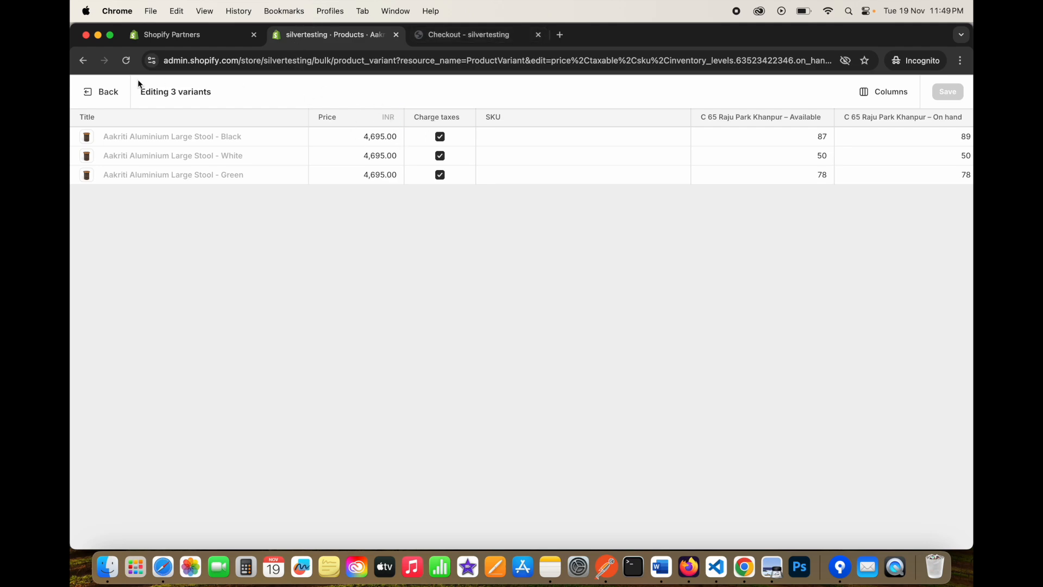
{"action": "left_click", "coordinate": [89, 93]}
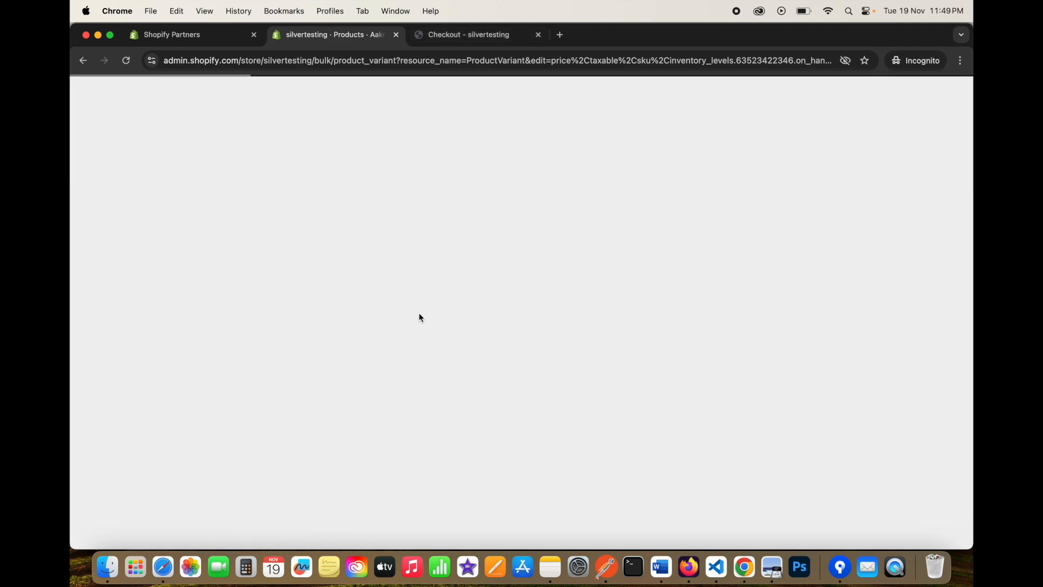
{"action": "scroll", "coordinate": [447, 348], "scroll_direction": "down", "scroll_amount": 10}
{"action": "scroll", "coordinate": [442, 359], "scroll_direction": "up", "scroll_amount": 2}
{"action": "scroll", "coordinate": [424, 375], "scroll_direction": "down", "scroll_amount": 3}
{"action": "scroll", "coordinate": [396, 375], "scroll_direction": "down", "scroll_amount": 2}
{"action": "scroll", "coordinate": [389, 361], "scroll_direction": "up", "scroll_amount": 15}
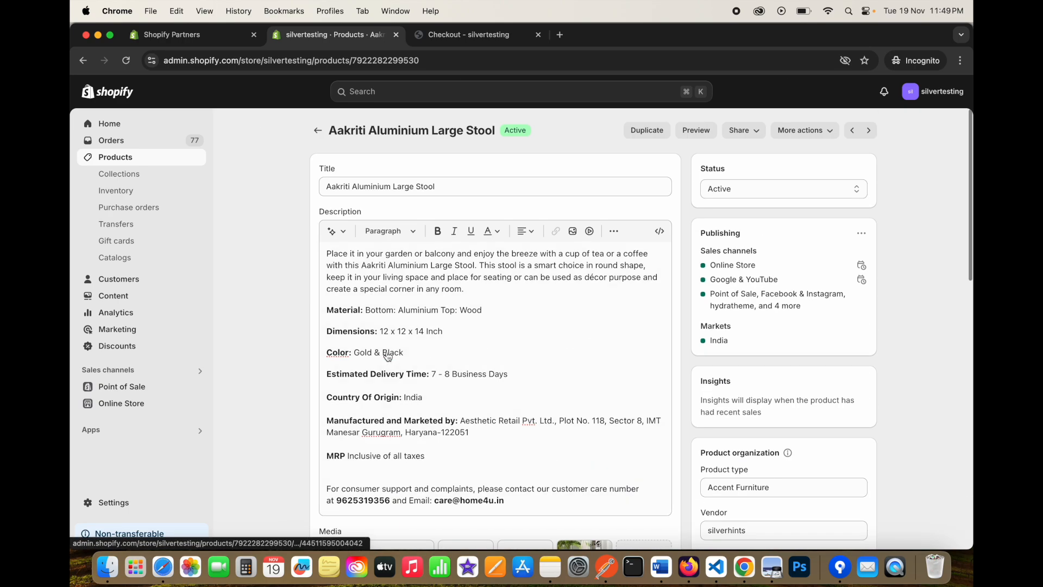
{"action": "left_click", "coordinate": [121, 159]}
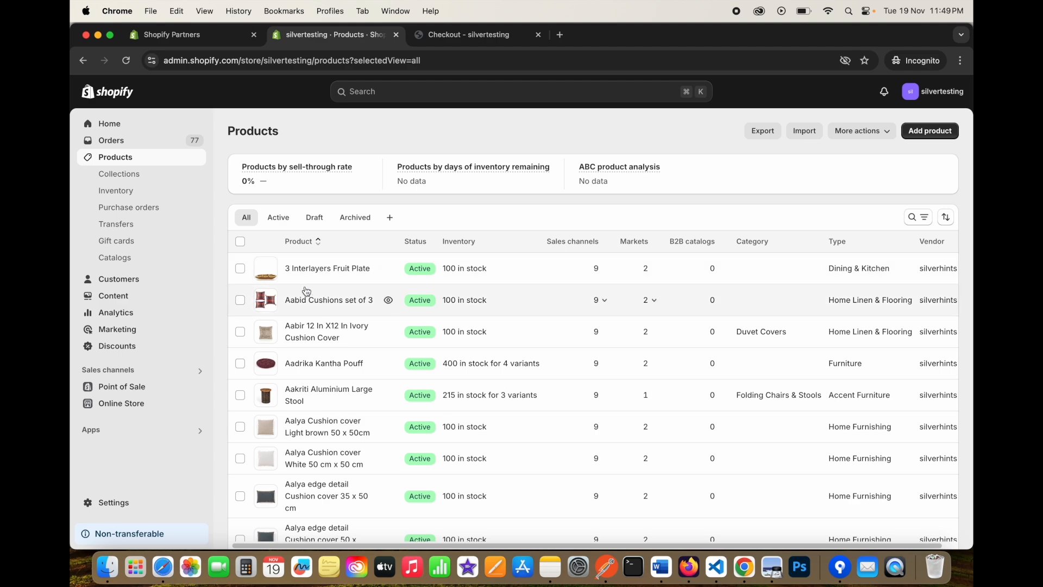
Open 3 Interlayers Fruit Plate and toggle Charge tax off and back on.
{"action": "left_click", "coordinate": [321, 271]}
{"action": "scroll", "coordinate": [289, 298], "scroll_direction": "down", "scroll_amount": 7}
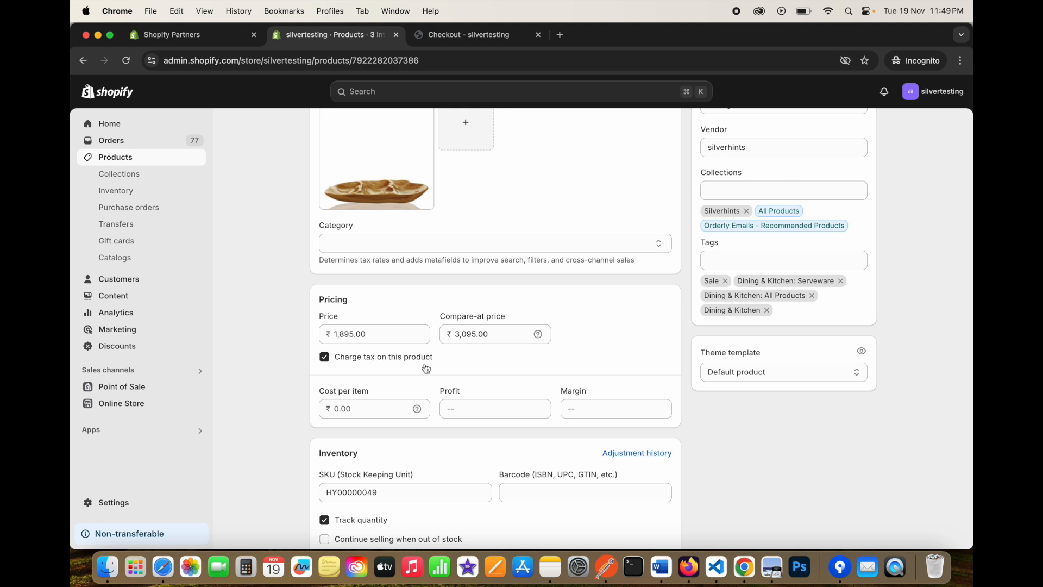
{"action": "left_click", "coordinate": [324, 358]}
{"action": "left_click", "coordinate": [325, 359]}
Compare the checkout's estimated taxes against the fruit plate's admin product page.
{"action": "left_click", "coordinate": [454, 37]}
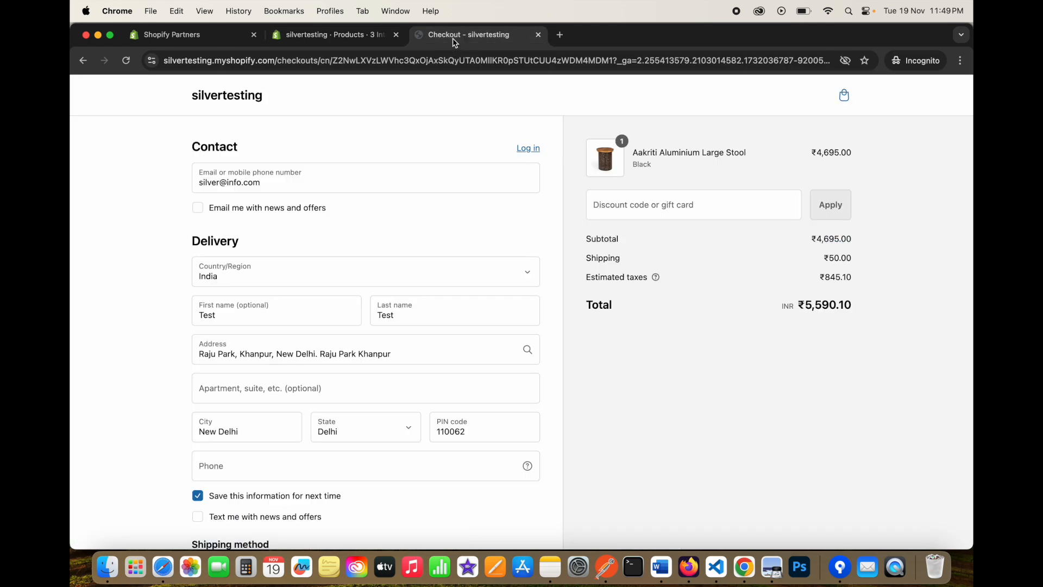
{"action": "left_click_drag", "start_coordinate": [586, 275], "coordinate": [689, 279]}
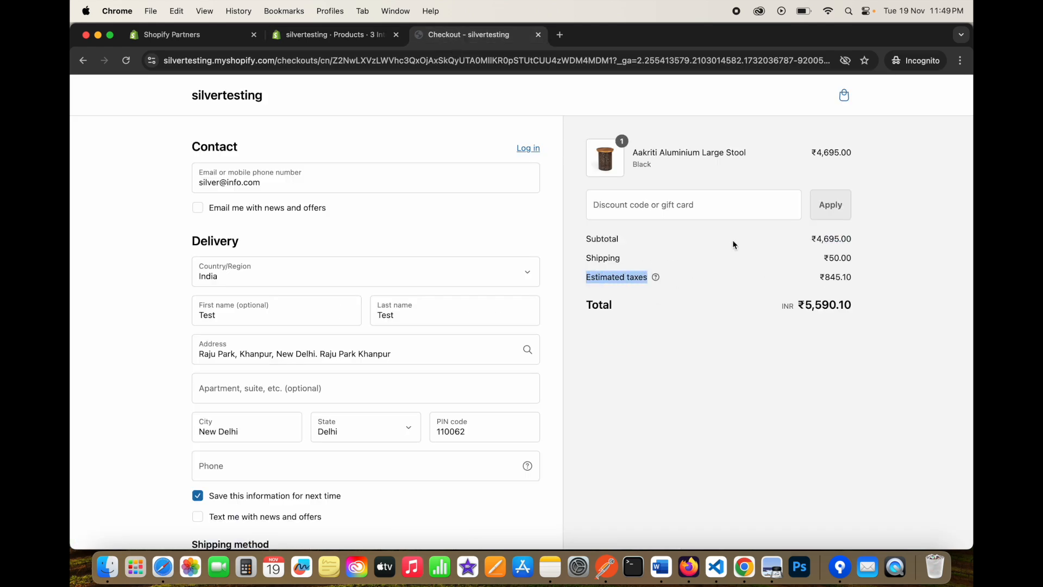
{"action": "left_click", "coordinate": [323, 34]}
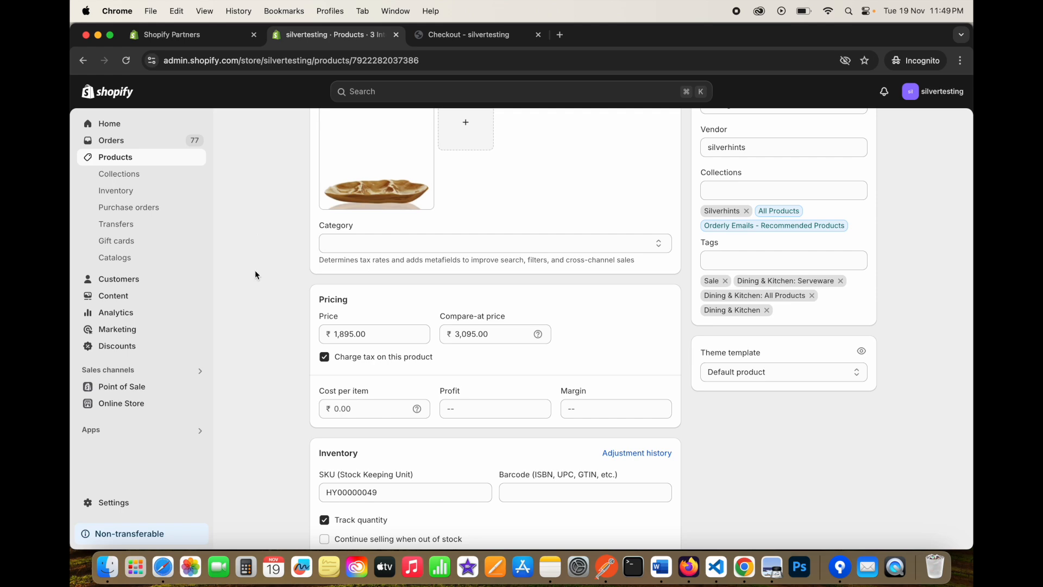
{"action": "scroll", "coordinate": [256, 272], "scroll_direction": "up", "scroll_amount": 8}
{"action": "left_click", "coordinate": [451, 35]}
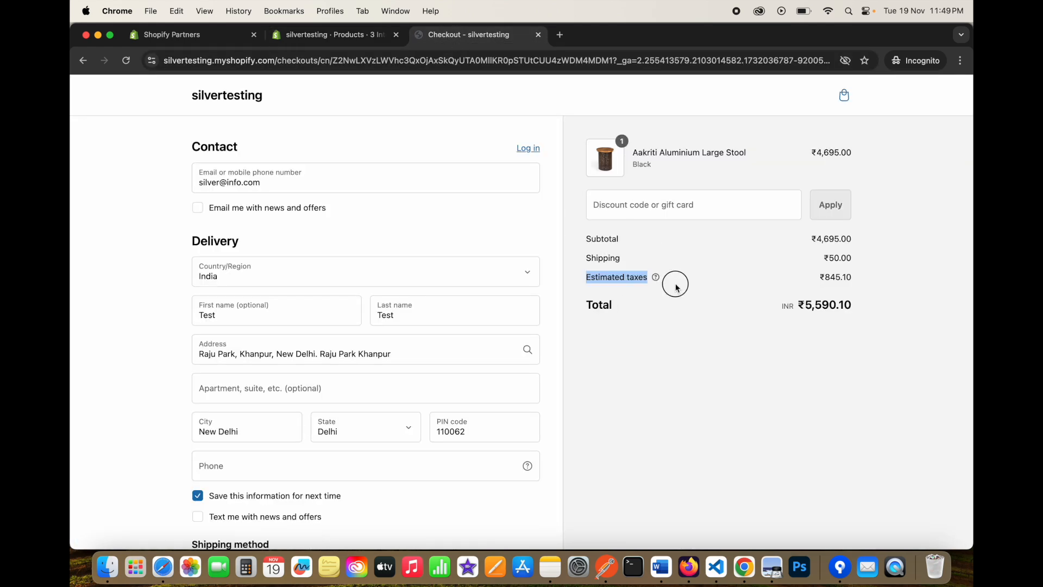
{"action": "left_click", "coordinate": [315, 34]}
{"action": "scroll", "coordinate": [249, 295], "scroll_direction": "down", "scroll_amount": 5}
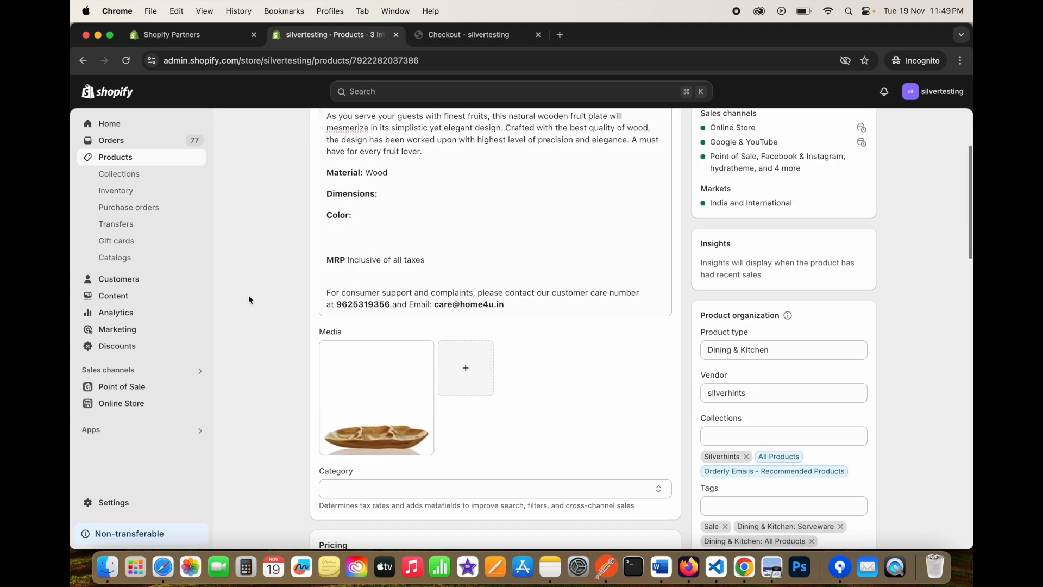
Open Settings > Taxes and duties and select the India region.
{"action": "left_click", "coordinate": [113, 501]}
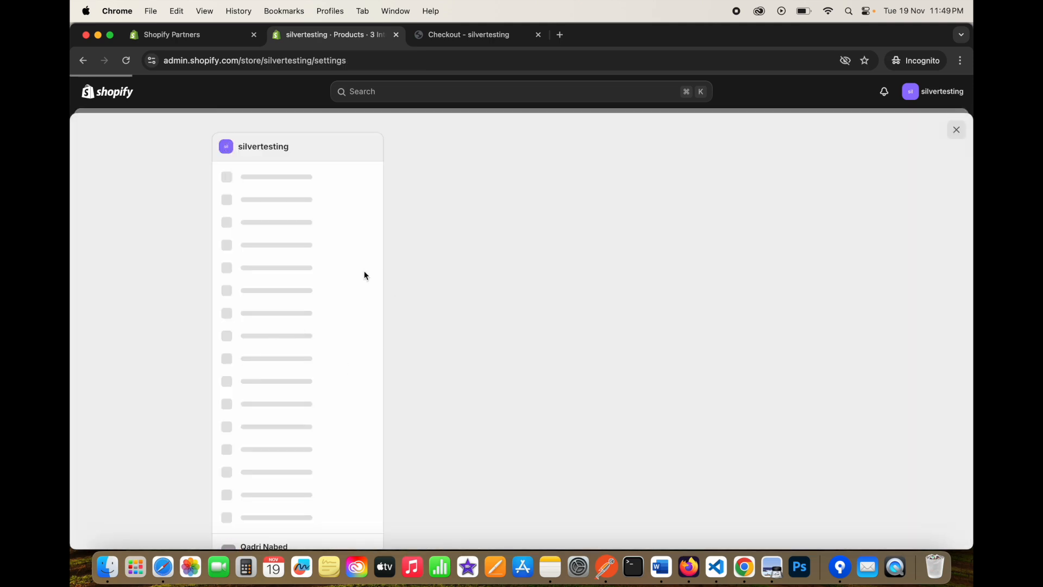
{"action": "scroll", "coordinate": [426, 272], "scroll_direction": "down", "scroll_amount": 3}
{"action": "scroll", "coordinate": [426, 272], "scroll_direction": "up", "scroll_amount": 2}
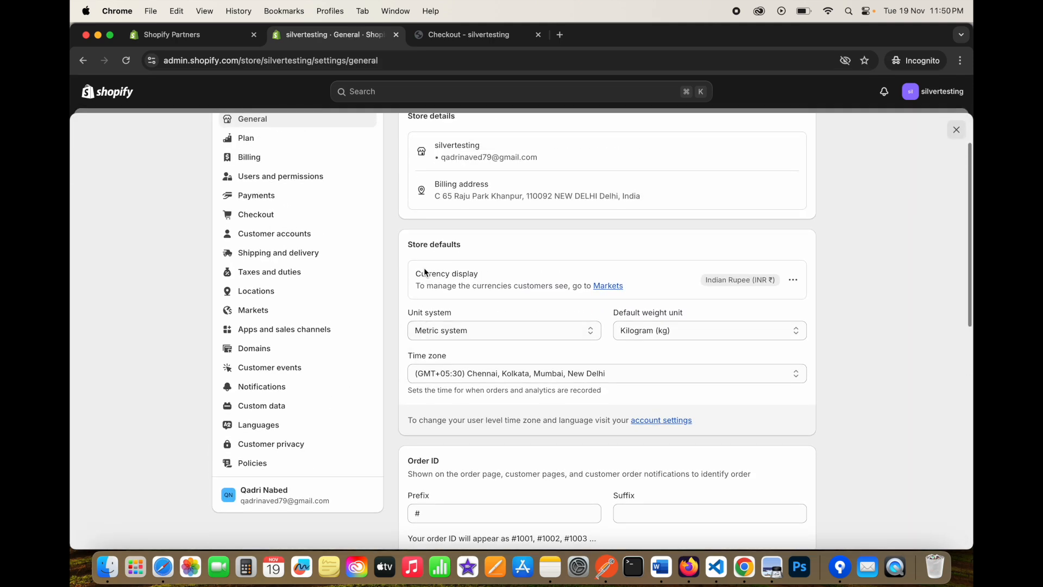
{"action": "scroll", "coordinate": [274, 236], "scroll_direction": "up", "scroll_amount": 1}
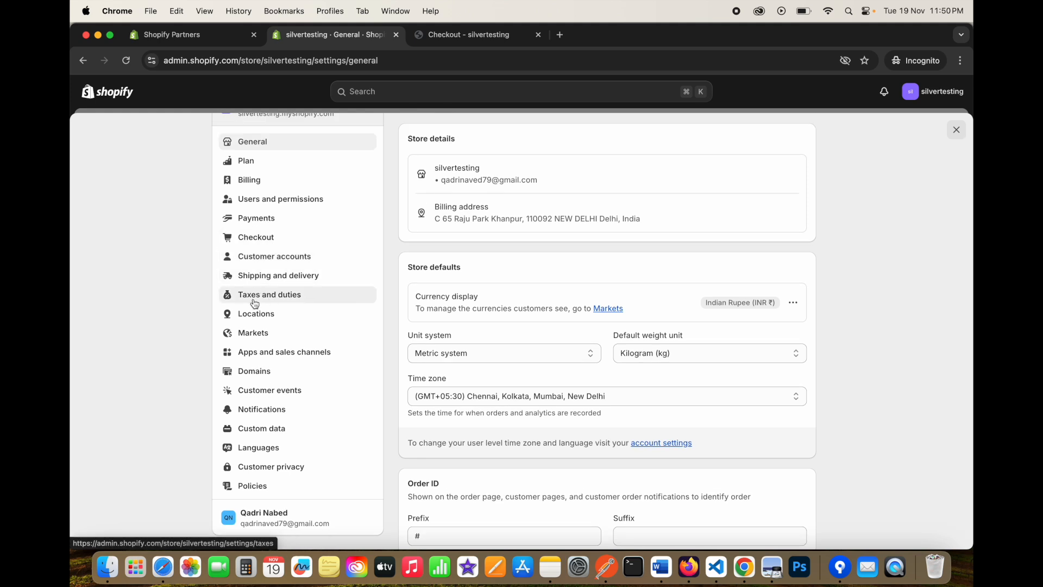
{"action": "left_click", "coordinate": [292, 298]}
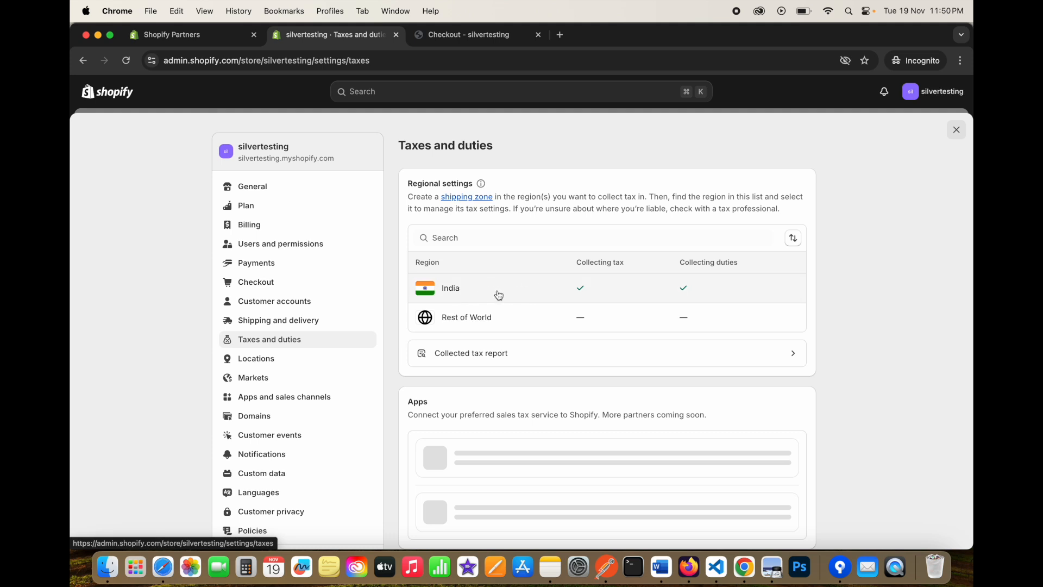
{"action": "left_click", "coordinate": [465, 292]}
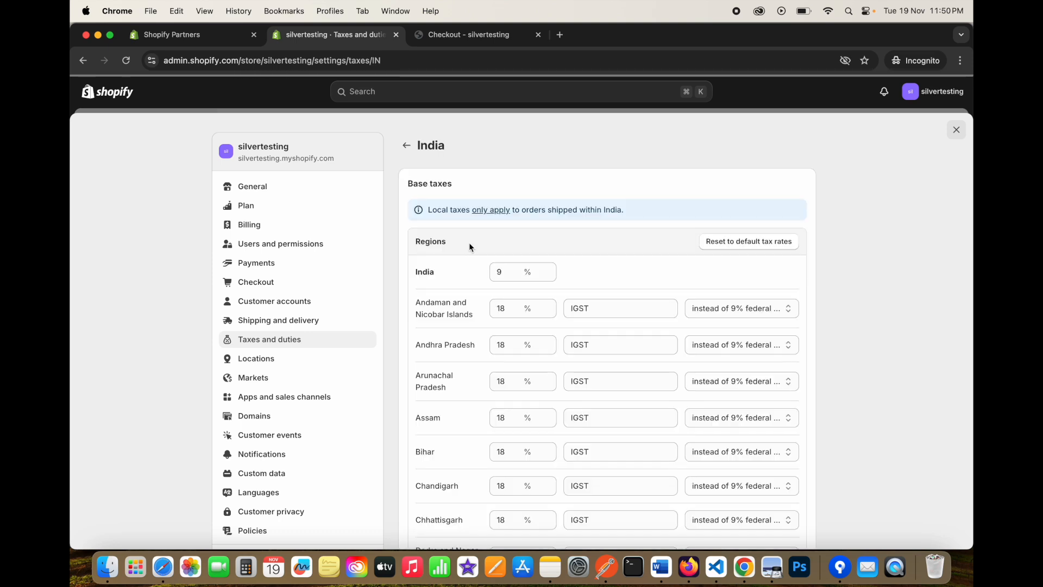
Review India's 9% base rate and 18% IGST state rates against the checkout's ₹845.10 taxes.
{"action": "scroll", "coordinate": [402, 306], "scroll_direction": "down", "scroll_amount": 5}
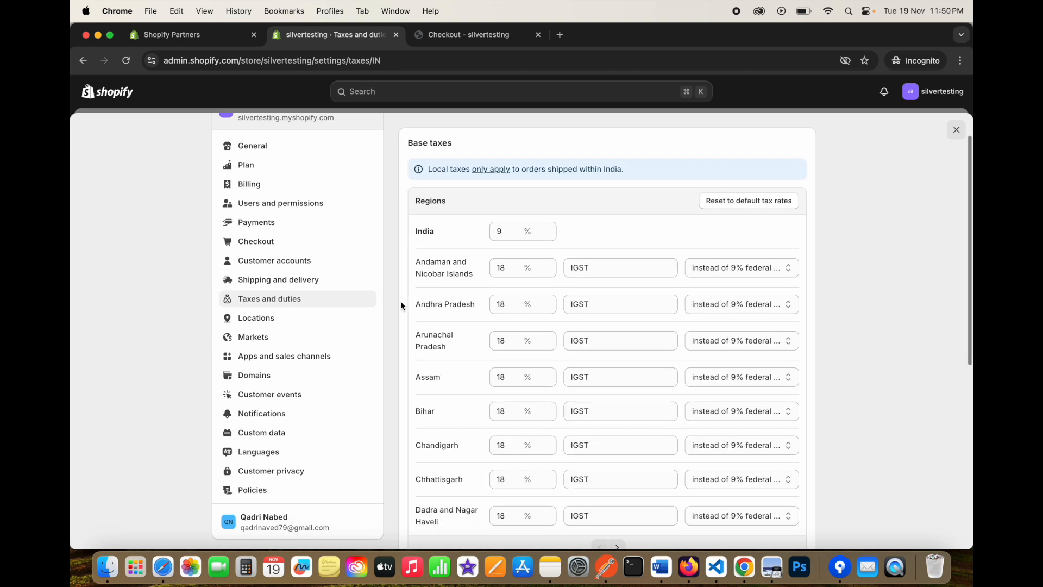
{"action": "scroll", "coordinate": [402, 302], "scroll_direction": "up", "scroll_amount": 3}
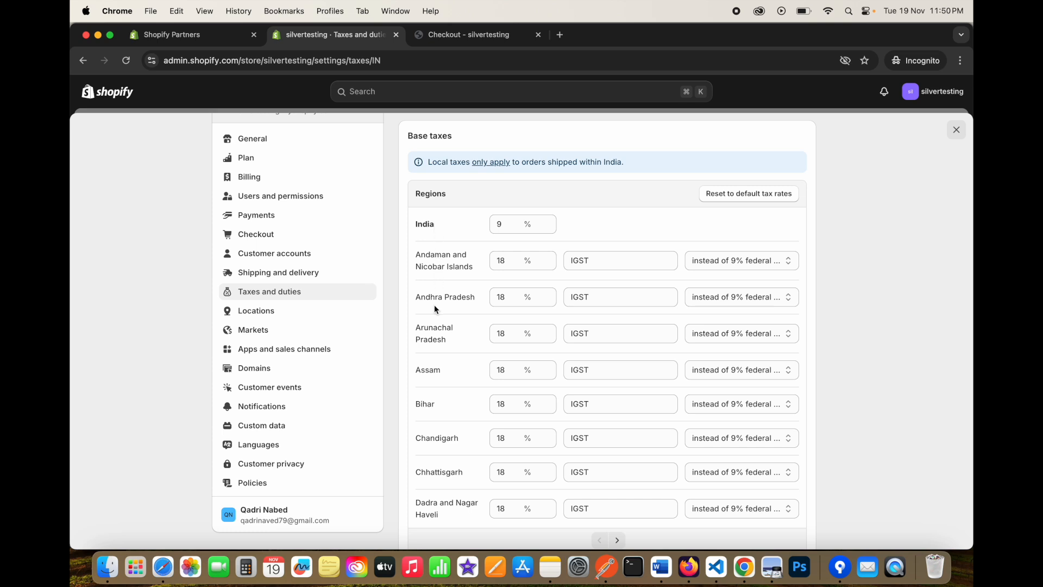
{"action": "scroll", "coordinate": [431, 366], "scroll_direction": "down", "scroll_amount": 5}
{"action": "scroll", "coordinate": [432, 368], "scroll_direction": "up", "scroll_amount": 2}
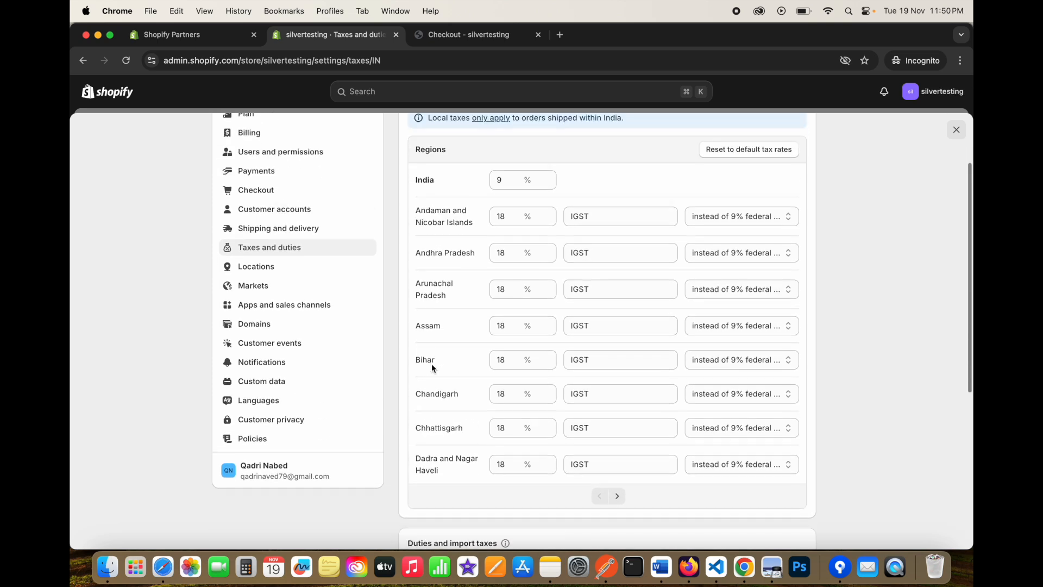
{"action": "scroll", "coordinate": [433, 369], "scroll_direction": "up", "scroll_amount": 2}
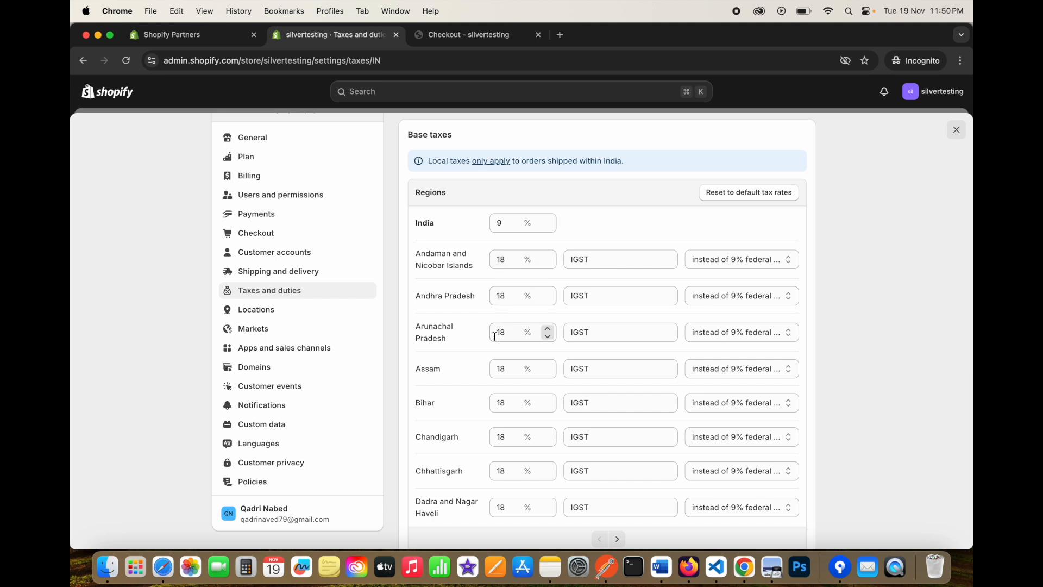
{"action": "scroll", "coordinate": [494, 337], "scroll_direction": "down", "scroll_amount": 5}
{"action": "scroll", "coordinate": [504, 395], "scroll_direction": "up", "scroll_amount": 5}
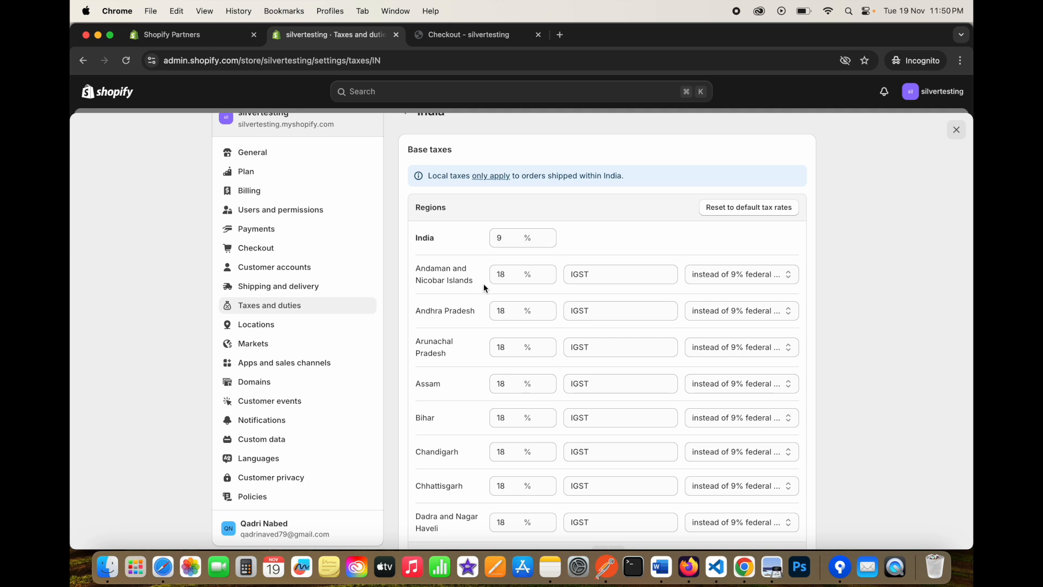
{"action": "scroll", "coordinate": [478, 294], "scroll_direction": "down", "scroll_amount": 1}
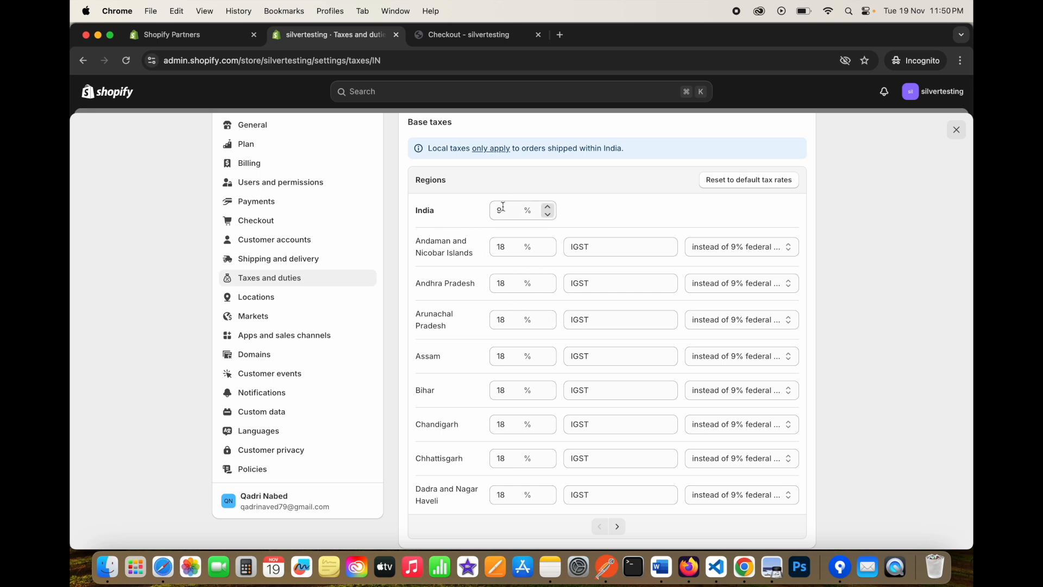
{"action": "left_click_drag", "start_coordinate": [492, 210], "coordinate": [517, 211]}
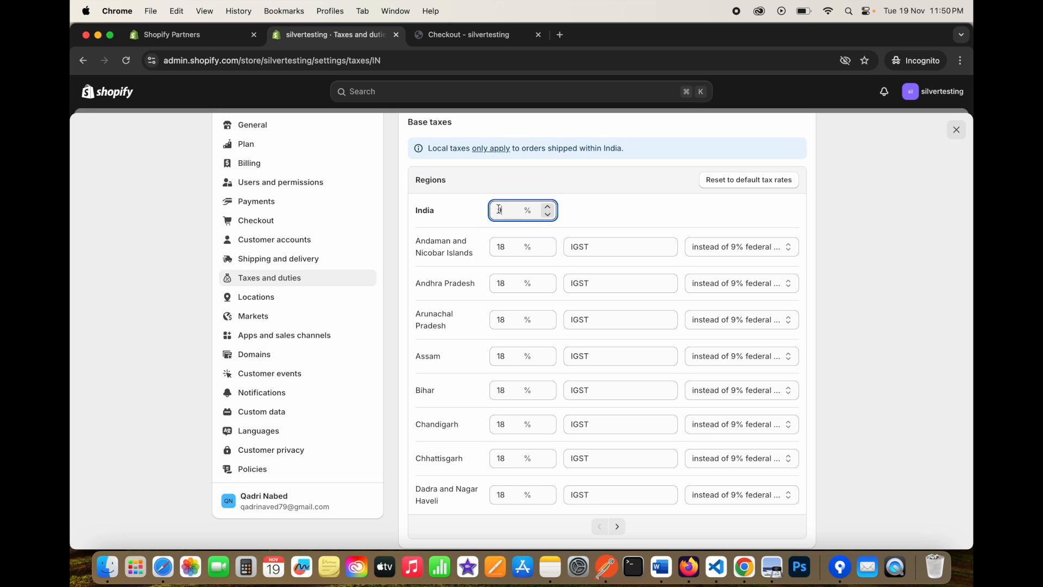
{"action": "left_click", "coordinate": [457, 35]}
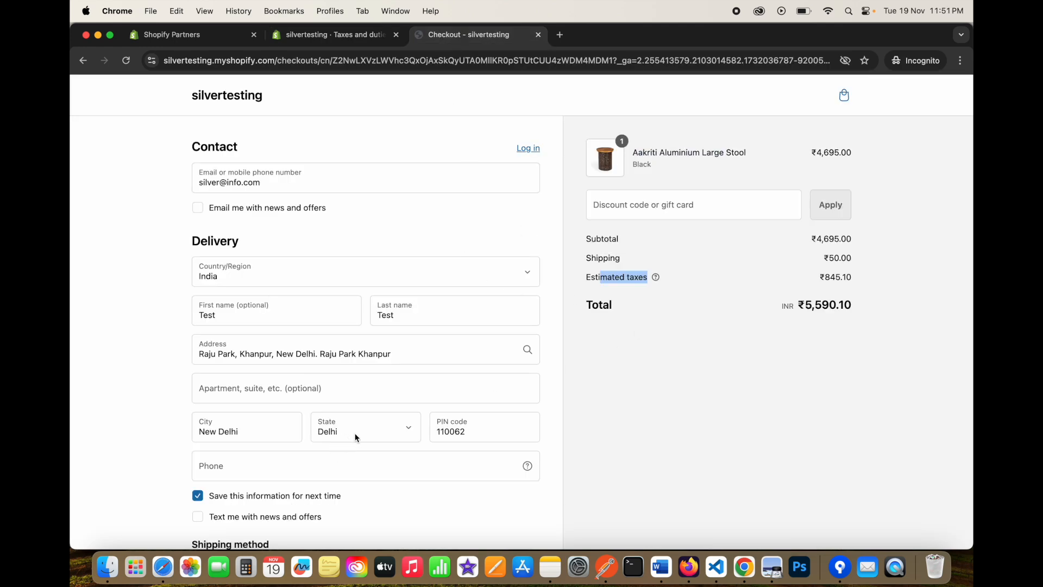
Check the 110062 delivery PIN against the next page of Indian regions in tax settings.
{"action": "double_click", "coordinate": [478, 435]}
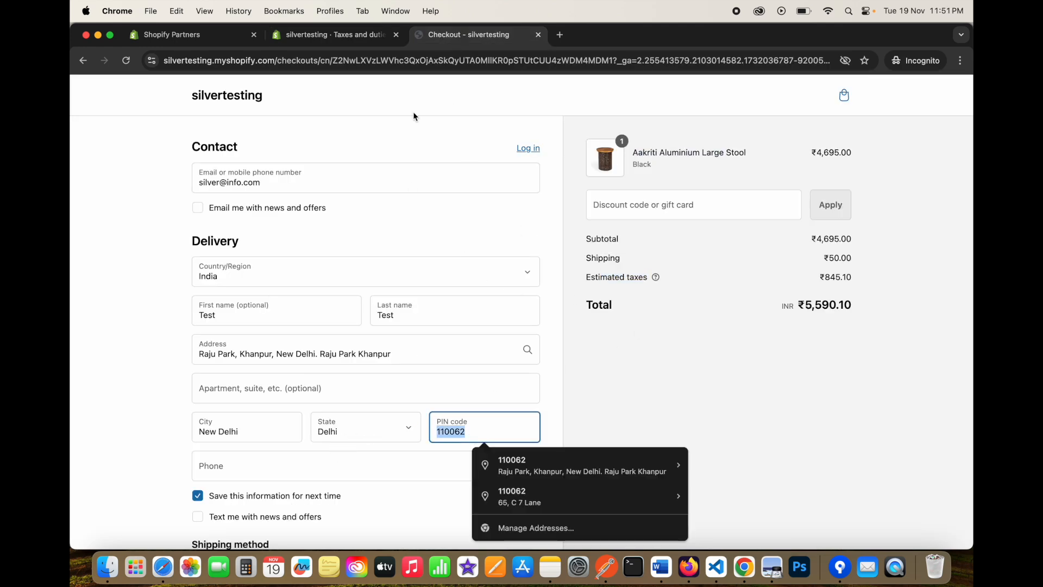
{"action": "left_click", "coordinate": [348, 35]}
{"action": "scroll", "coordinate": [478, 373], "scroll_direction": "down", "scroll_amount": 2}
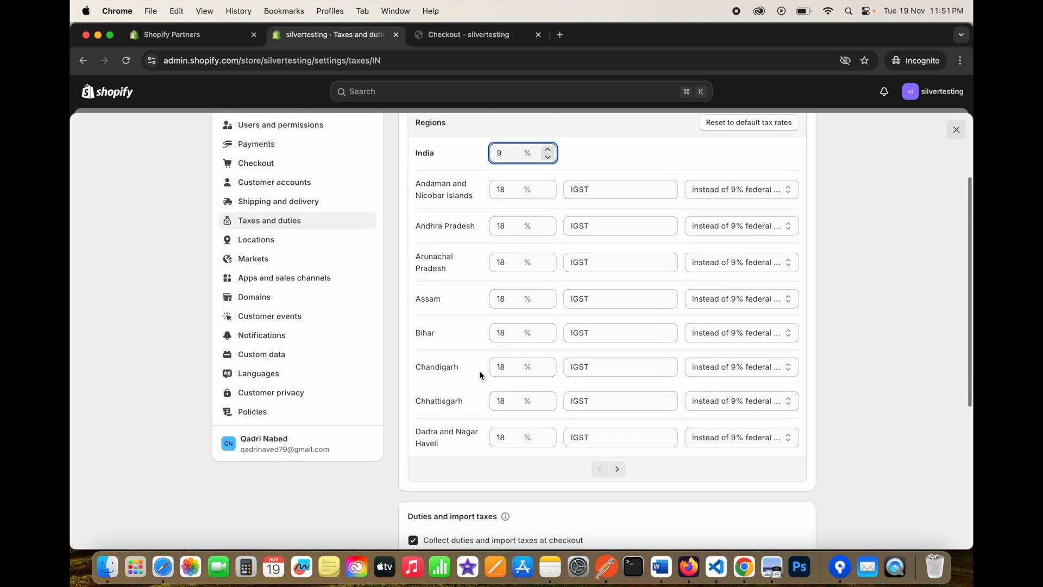
{"action": "scroll", "coordinate": [480, 375], "scroll_direction": "up", "scroll_amount": 1}
{"action": "left_click", "coordinate": [617, 483]}
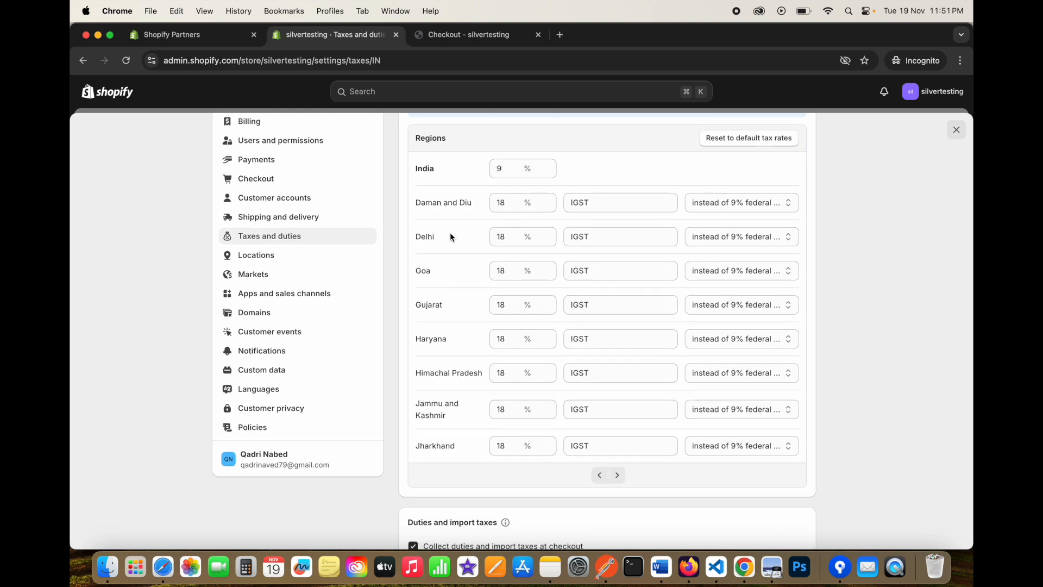
{"action": "left_click", "coordinate": [478, 34]}
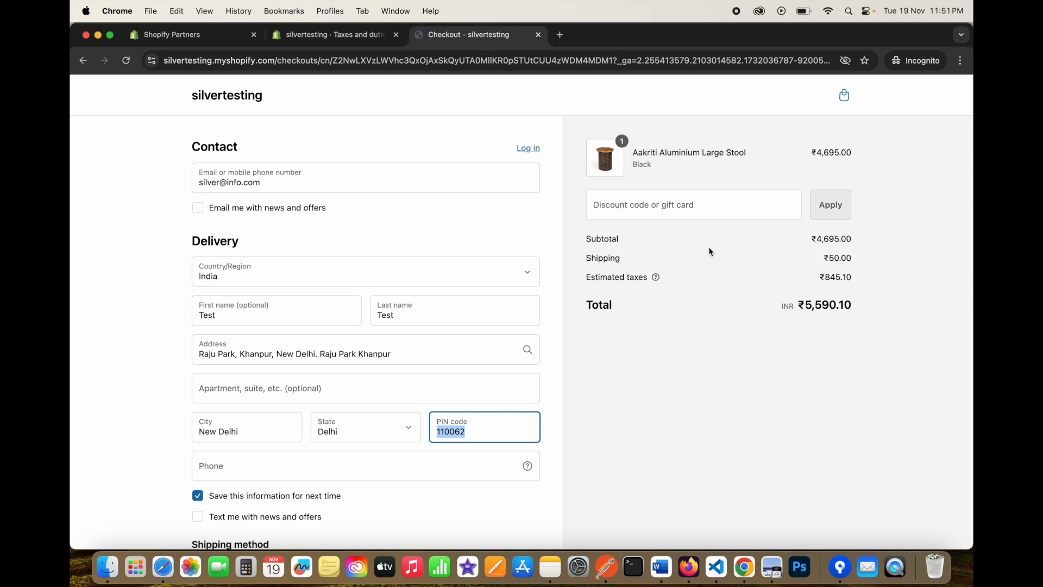
{"action": "left_click_drag", "start_coordinate": [827, 278], "coordinate": [849, 279]}
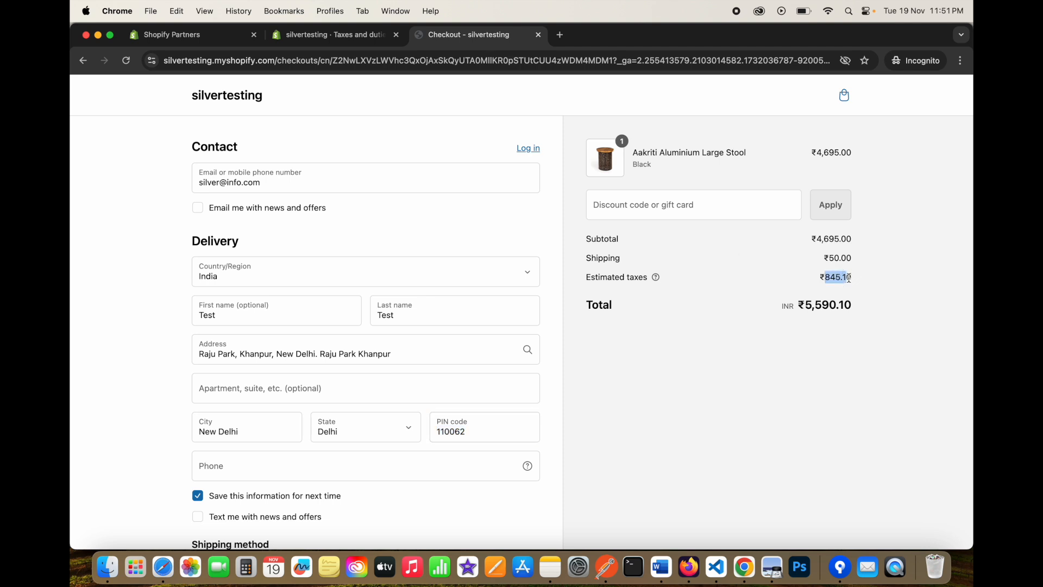
Delete the delivery PIN code so the estimated taxes recalculate.
{"action": "left_click", "coordinate": [480, 433]}
{"action": "key", "text": "BackSpace"}
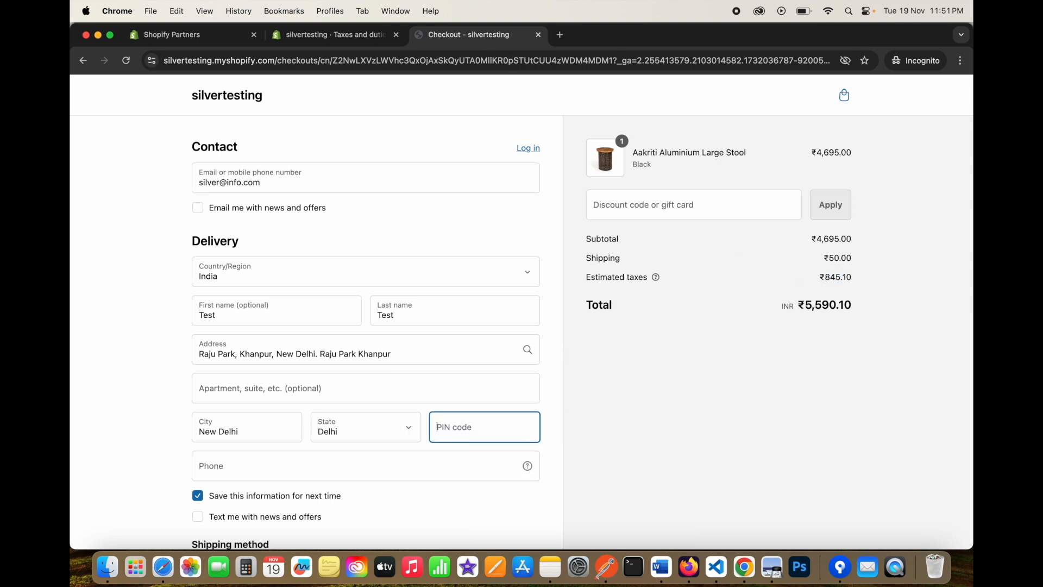
{"action": "left_click", "coordinate": [555, 408]}
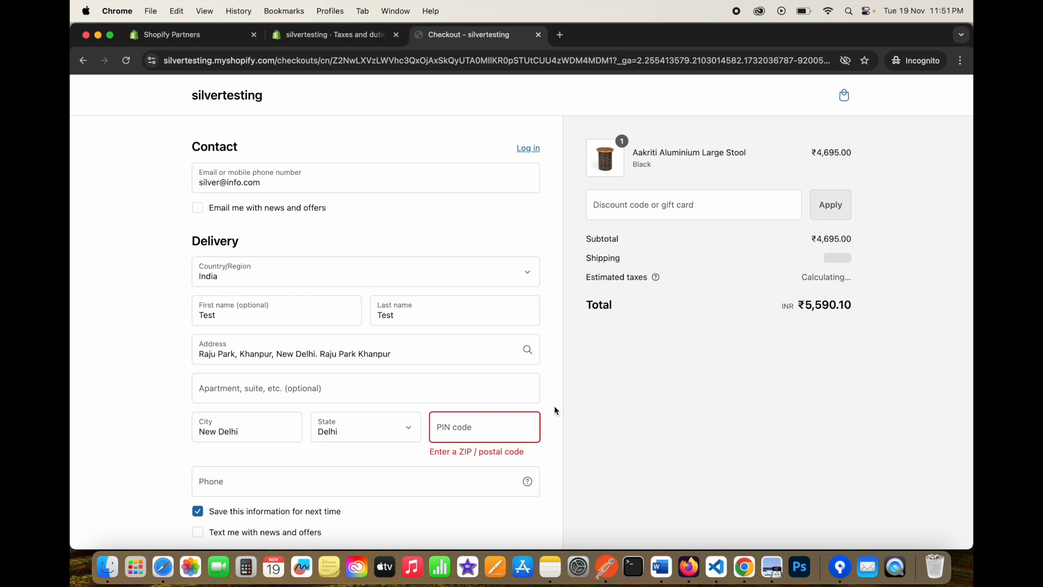
{"action": "left_click_drag", "start_coordinate": [825, 277], "coordinate": [846, 278]}
{"action": "left_click", "coordinate": [845, 278]}
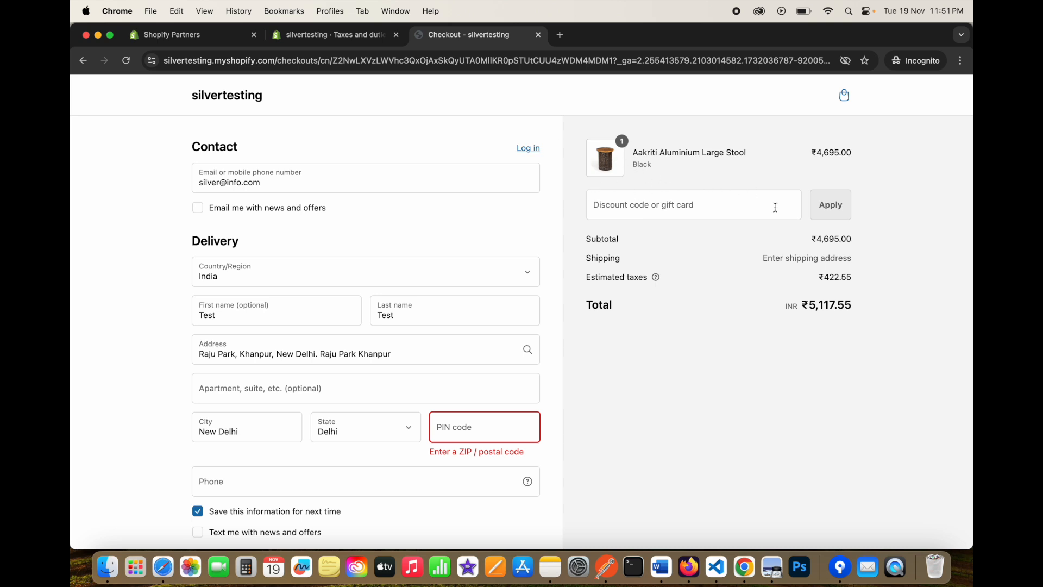
{"action": "left_click_drag", "start_coordinate": [825, 277], "coordinate": [853, 278]}
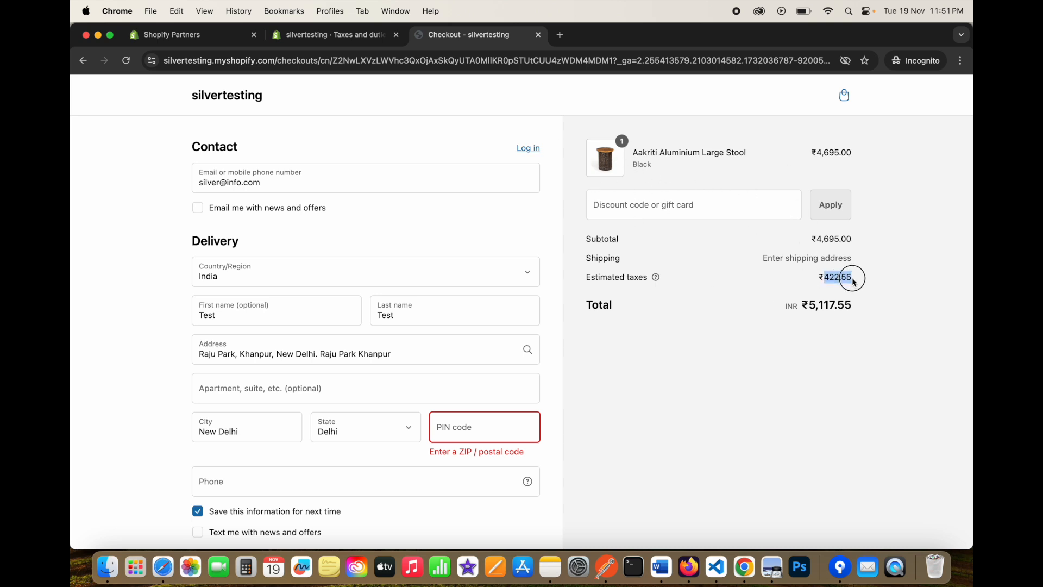
Confirm estimated taxes now read ₹422.55 with the PIN field left empty.
{"action": "left_click", "coordinate": [342, 35]}
{"action": "scroll", "coordinate": [475, 220], "scroll_direction": "up", "scroll_amount": 1}
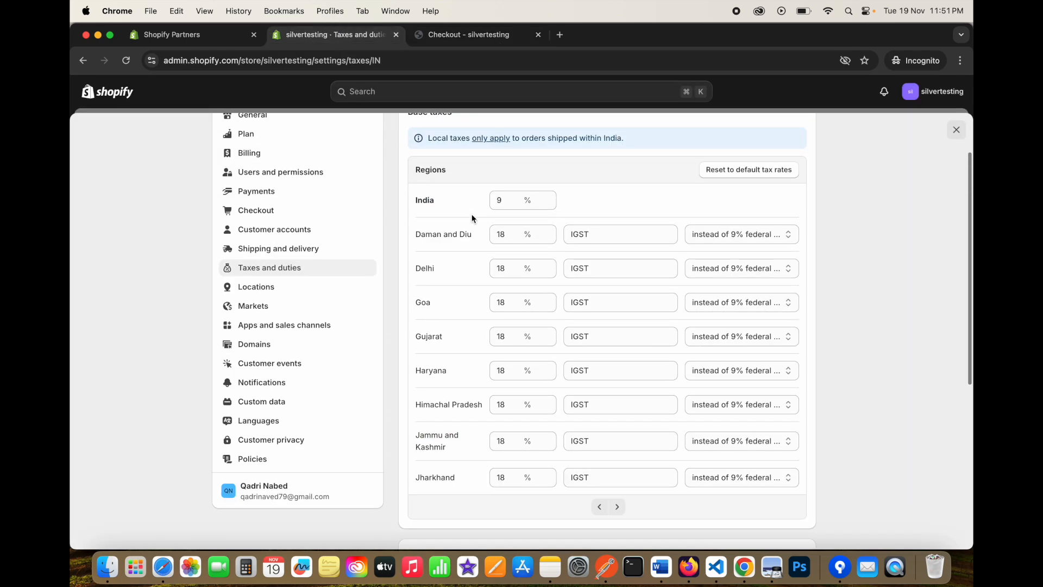
{"action": "left_click", "coordinate": [475, 37]}
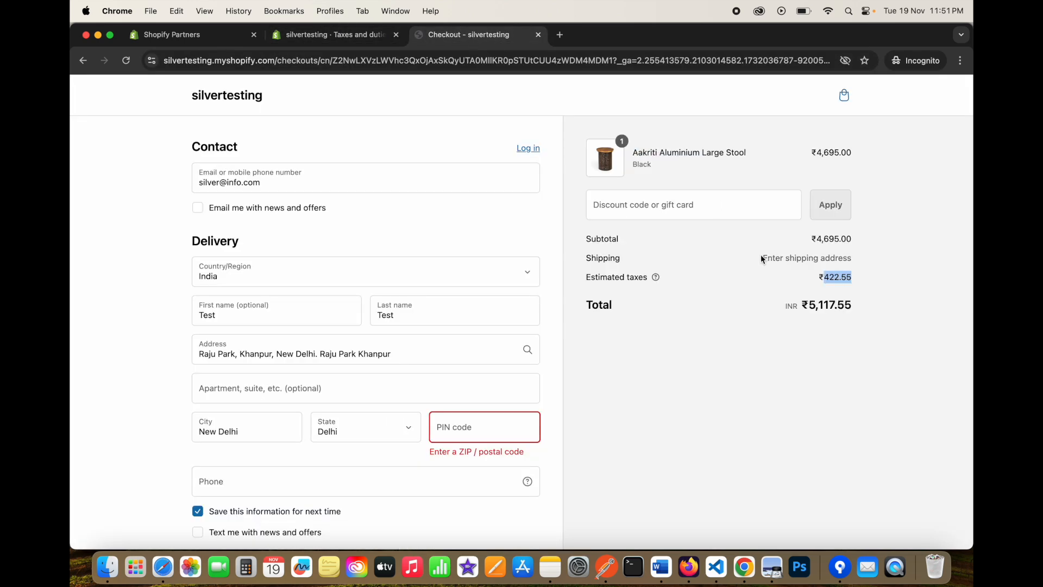
{"action": "left_click", "coordinate": [840, 278]}
{"action": "left_click_drag", "start_coordinate": [827, 277], "coordinate": [870, 280]}
{"action": "scroll", "coordinate": [458, 331], "scroll_direction": "down", "scroll_amount": 5}
{"action": "left_click", "coordinate": [470, 296]}
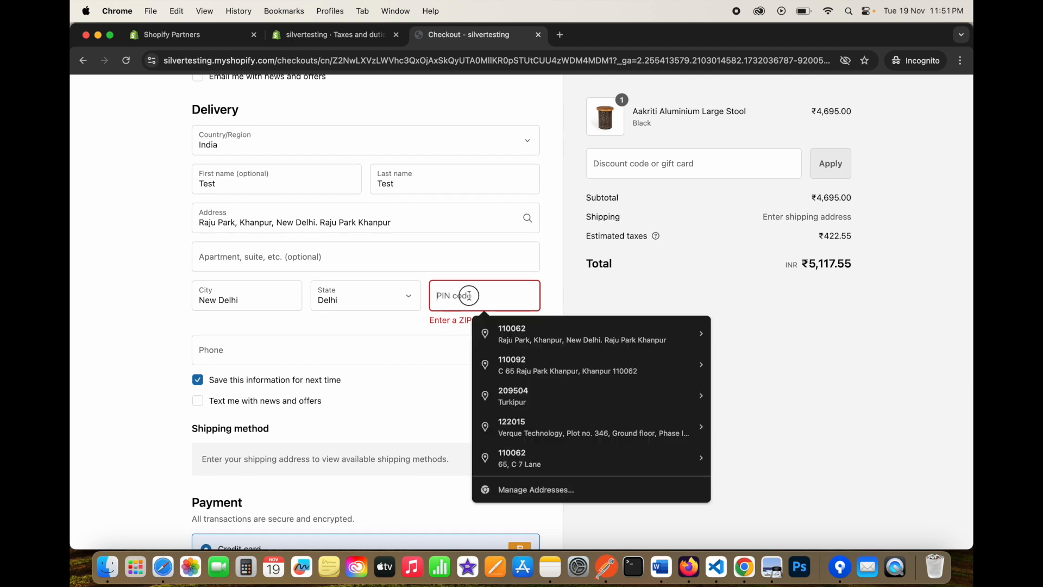
{"action": "left_click", "coordinate": [546, 287]}
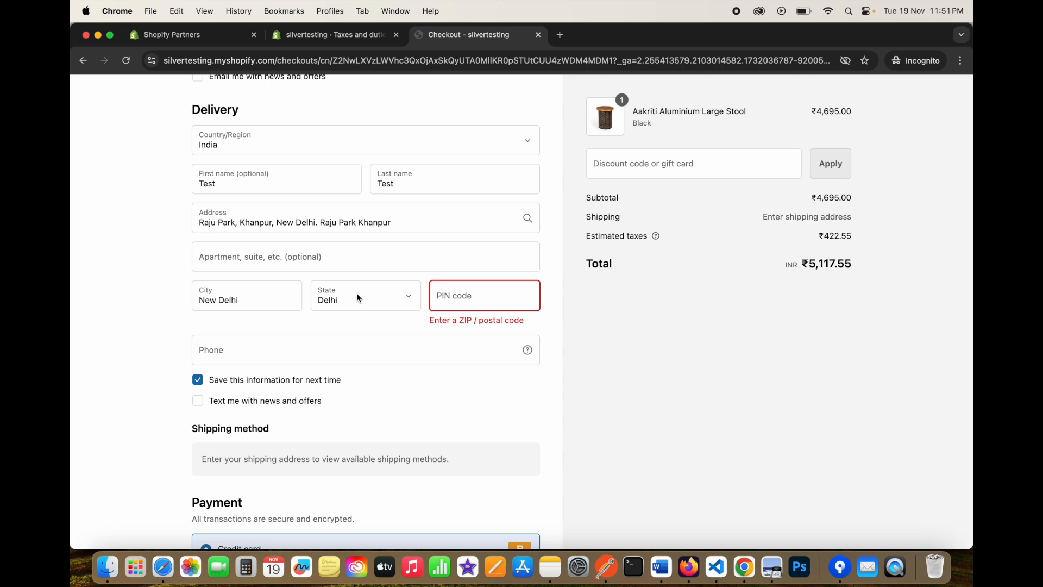
{"action": "left_click", "coordinate": [333, 35]}
{"action": "scroll", "coordinate": [536, 330], "scroll_direction": "down", "scroll_amount": 3}
{"action": "scroll", "coordinate": [536, 329], "scroll_direction": "up", "scroll_amount": 3}
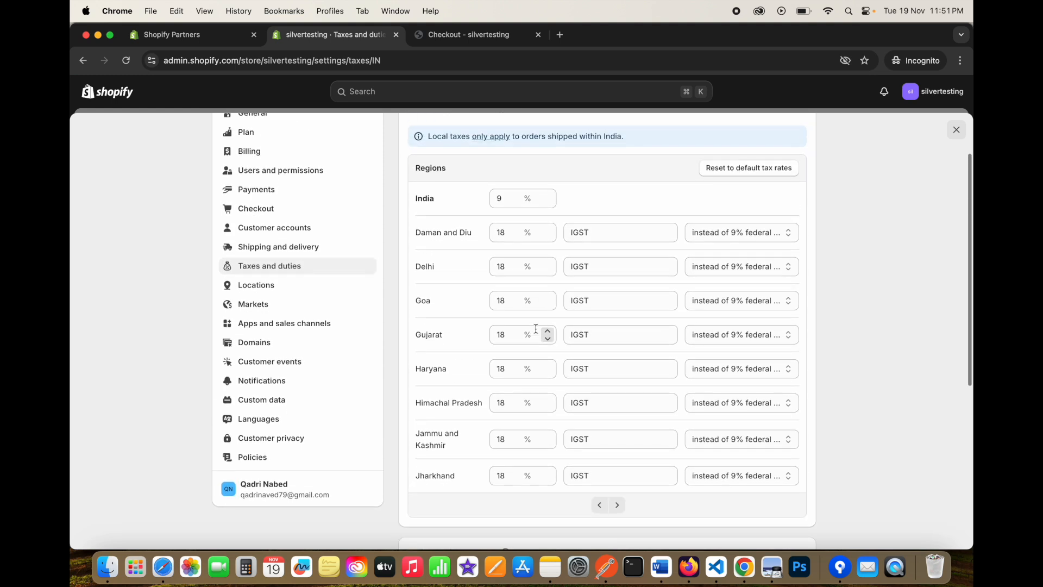
{"action": "left_click", "coordinate": [474, 36]}
{"action": "left_click_drag", "start_coordinate": [822, 238], "coordinate": [857, 239]}
{"action": "left_click", "coordinate": [856, 238]}
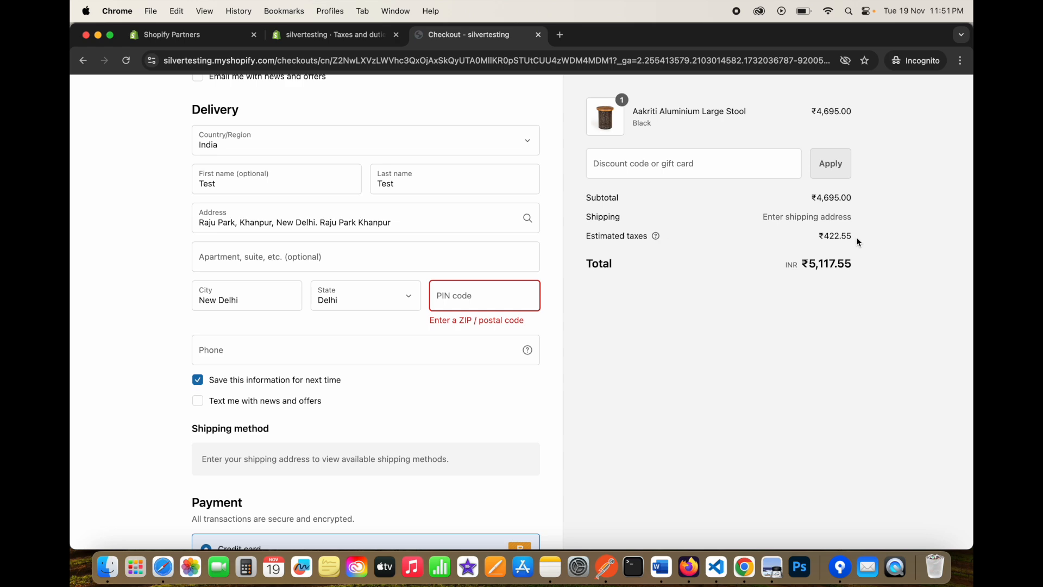
{"action": "scroll", "coordinate": [667, 226], "scroll_direction": "up", "scroll_amount": 3}
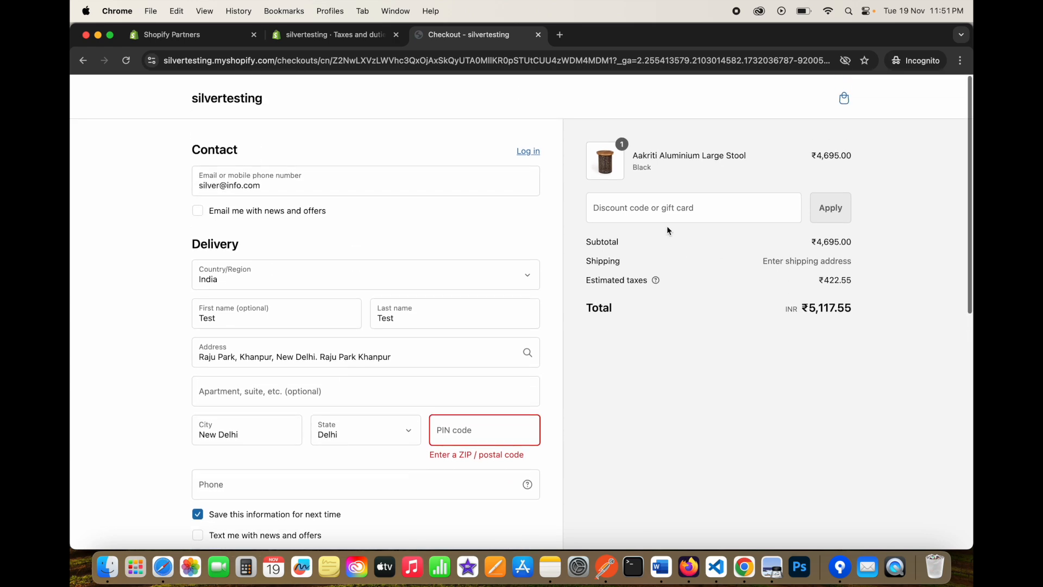
{"action": "left_click", "coordinate": [331, 34]}
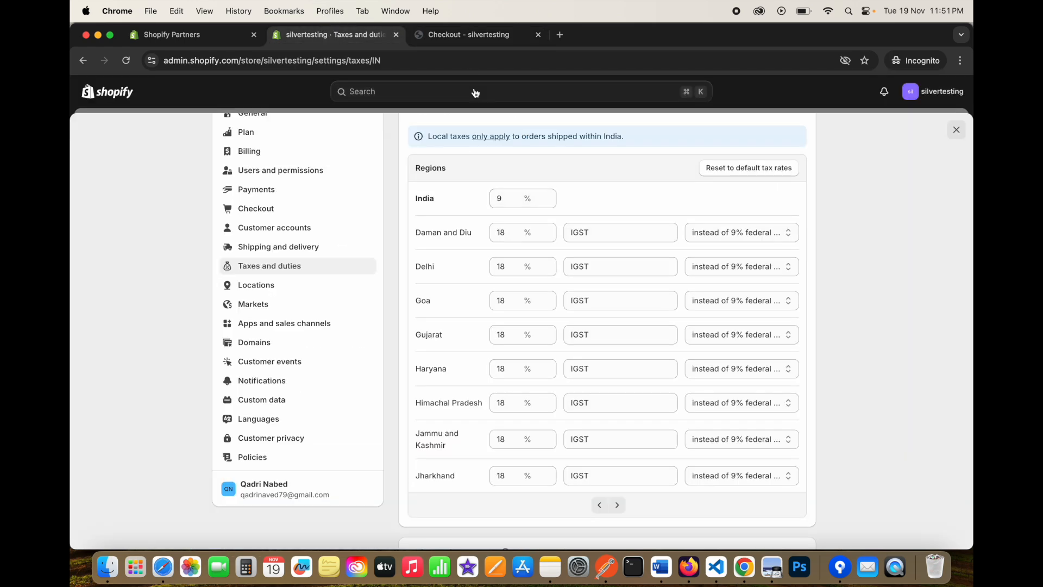
{"action": "left_click", "coordinate": [469, 34]}
{"action": "double_click", "coordinate": [833, 277]}
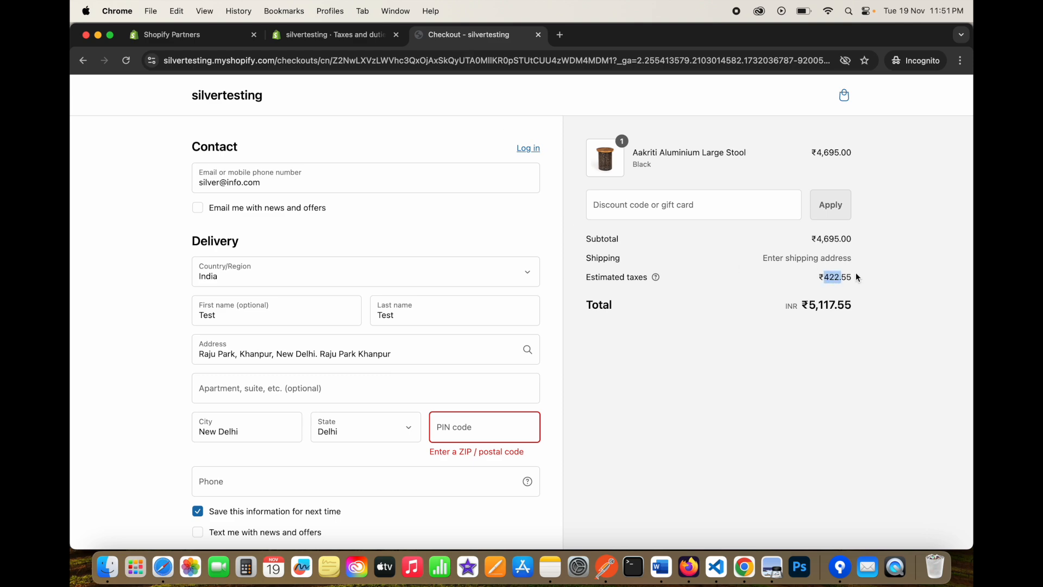
{"action": "left_click", "coordinate": [328, 29]}
{"action": "scroll", "coordinate": [427, 227], "scroll_direction": "down", "scroll_amount": 2}
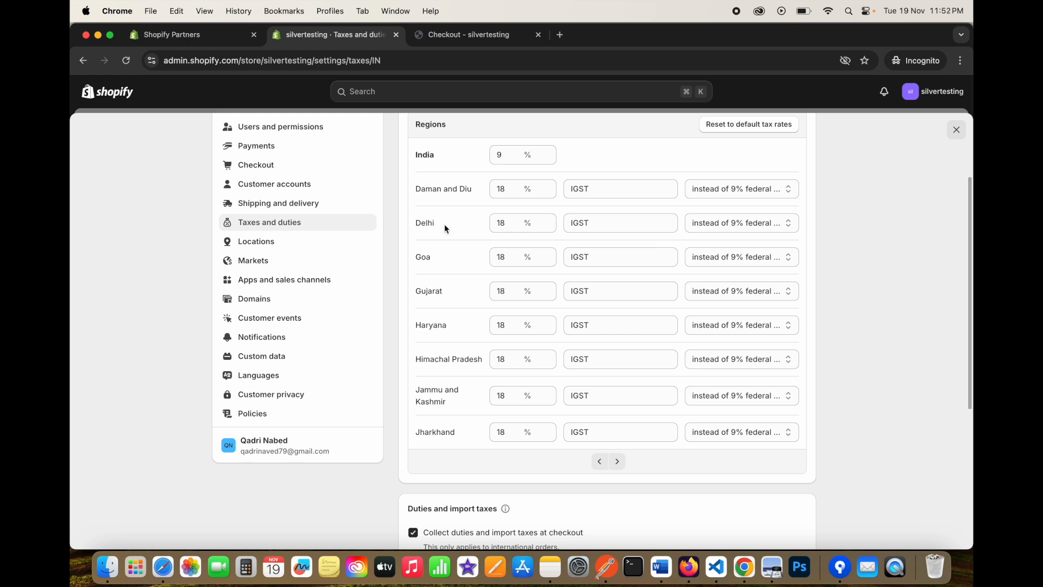
{"action": "scroll", "coordinate": [544, 250], "scroll_direction": "down", "scroll_amount": 1}
{"action": "scroll", "coordinate": [543, 318], "scroll_direction": "up", "scroll_amount": 3}
{"action": "scroll", "coordinate": [523, 337], "scroll_direction": "down", "scroll_amount": 3}
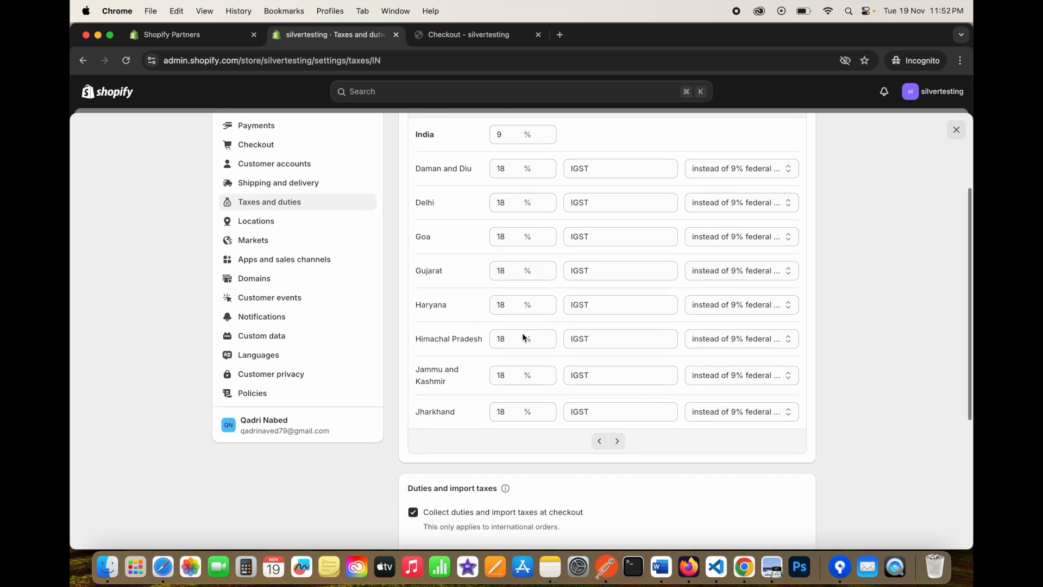
{"action": "scroll", "coordinate": [523, 338], "scroll_direction": "down", "scroll_amount": 4}
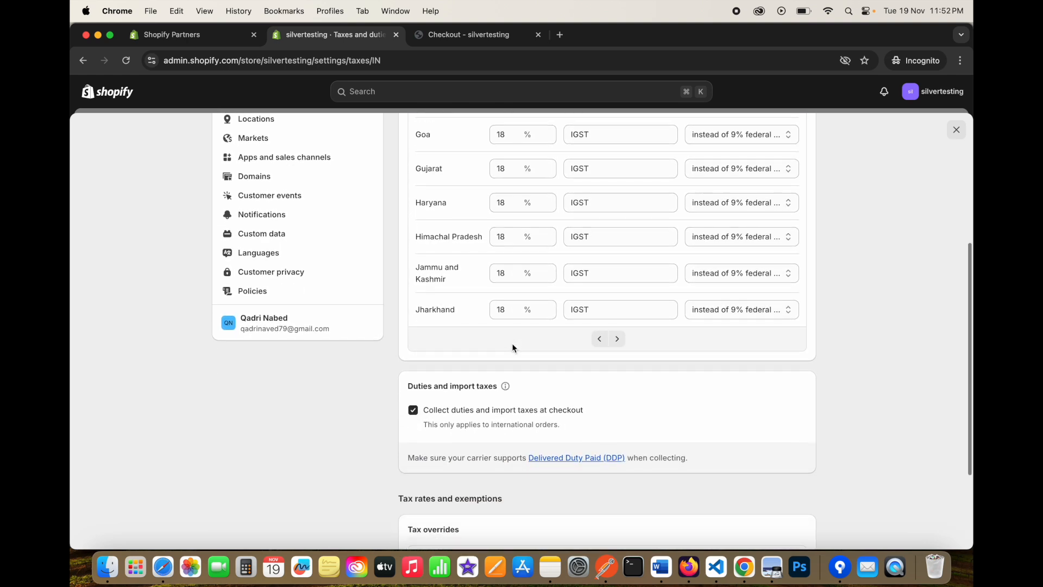
{"action": "scroll", "coordinate": [512, 343], "scroll_direction": "up", "scroll_amount": 1}
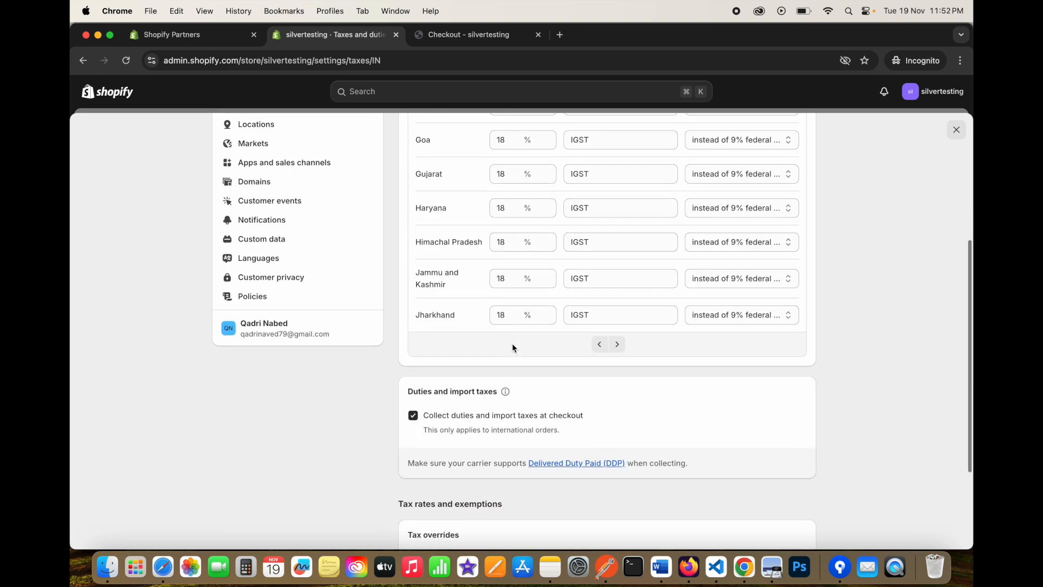
{"action": "left_click", "coordinate": [462, 32]}
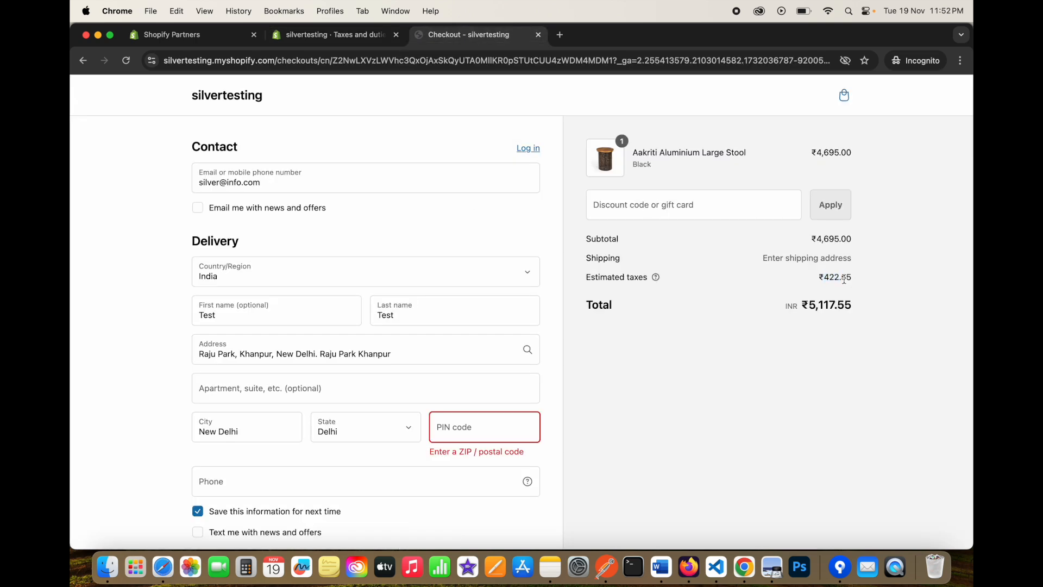
{"action": "left_click_drag", "start_coordinate": [826, 278], "coordinate": [872, 275]}
{"action": "left_click", "coordinate": [332, 33]}
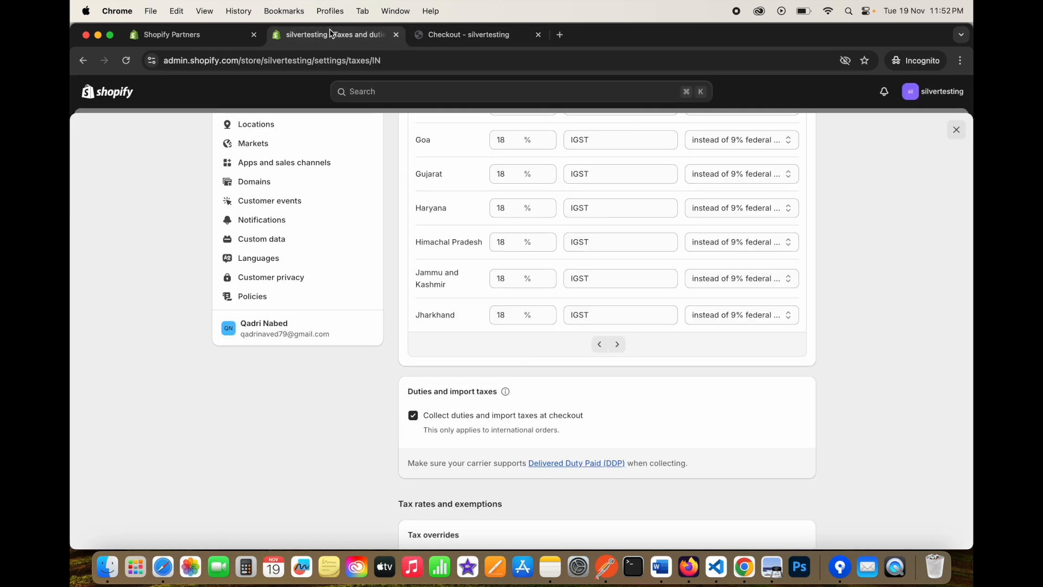
{"action": "scroll", "coordinate": [505, 218], "scroll_direction": "down", "scroll_amount": 3}
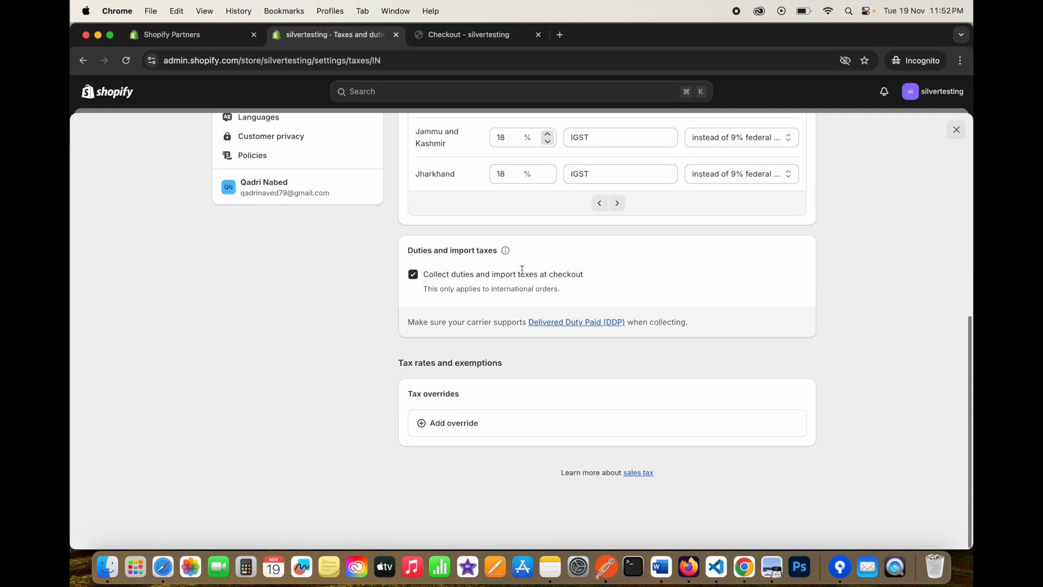
{"action": "left_click_drag", "start_coordinate": [408, 392], "coordinate": [491, 394]}
{"action": "left_click", "coordinate": [491, 394]}
Add an India product override charging the Test collection a 1% tax rate.
{"action": "left_click", "coordinate": [504, 423]}
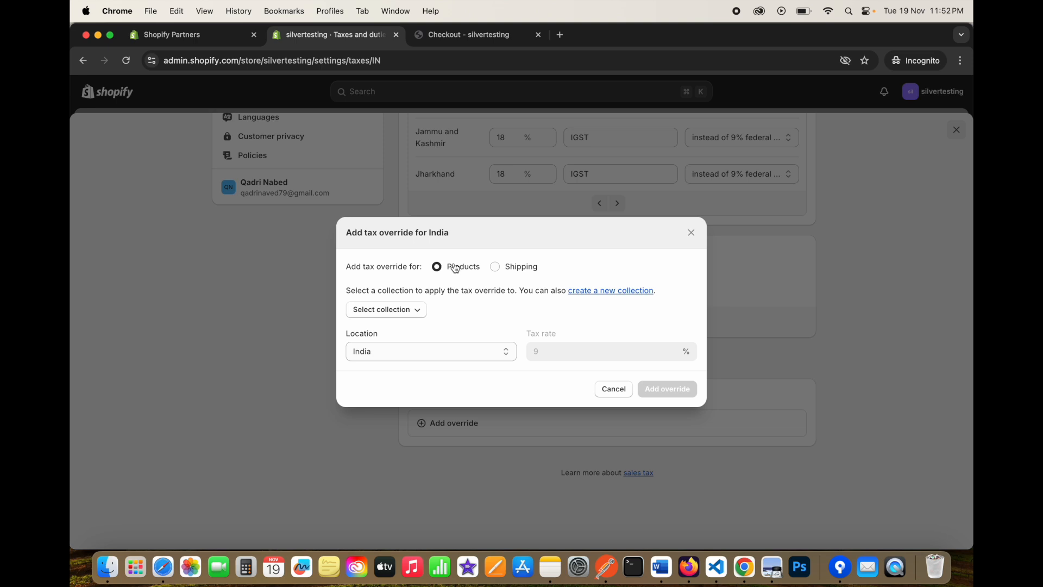
{"action": "left_click", "coordinate": [376, 311]}
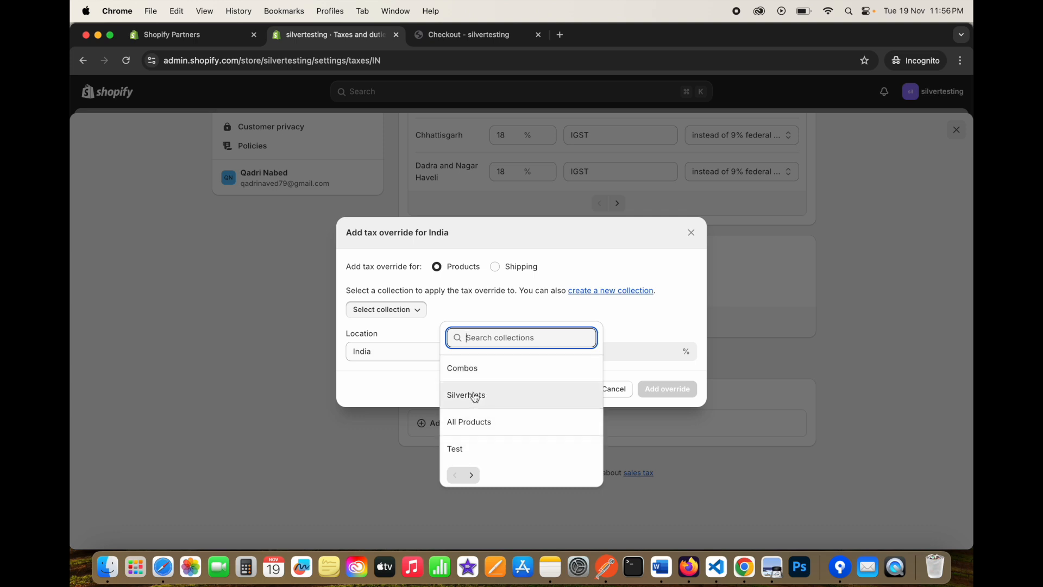
{"action": "left_click", "coordinate": [473, 450]}
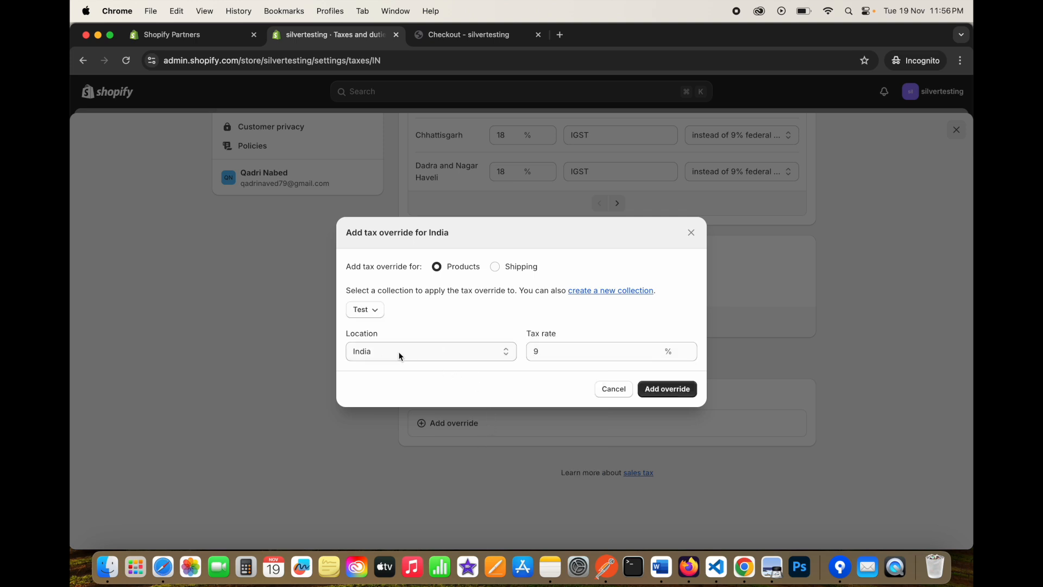
{"action": "left_click", "coordinate": [549, 352]}
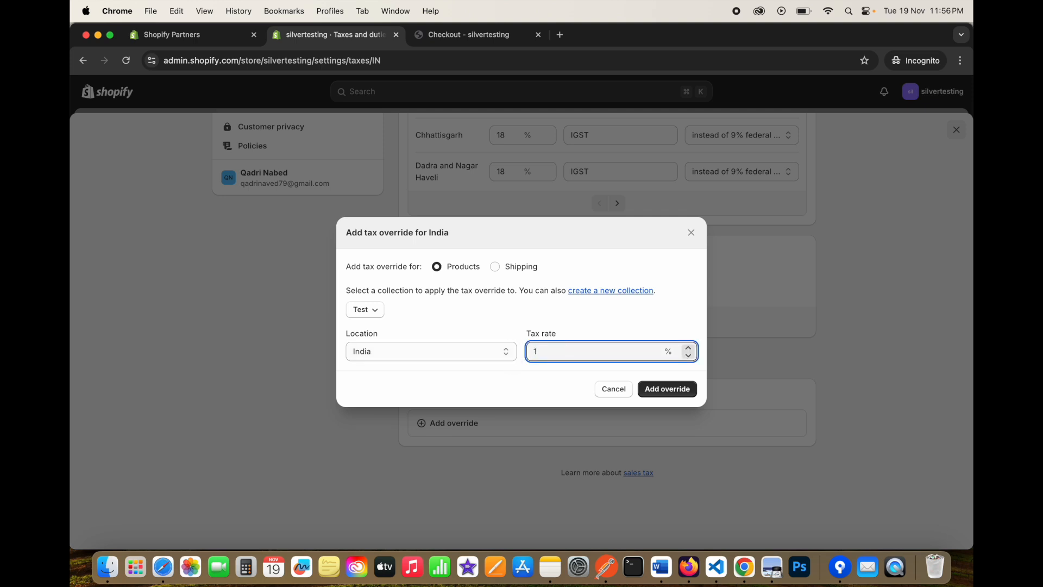
{"action": "type", "text": "1"}
{"action": "left_click", "coordinate": [511, 326]}
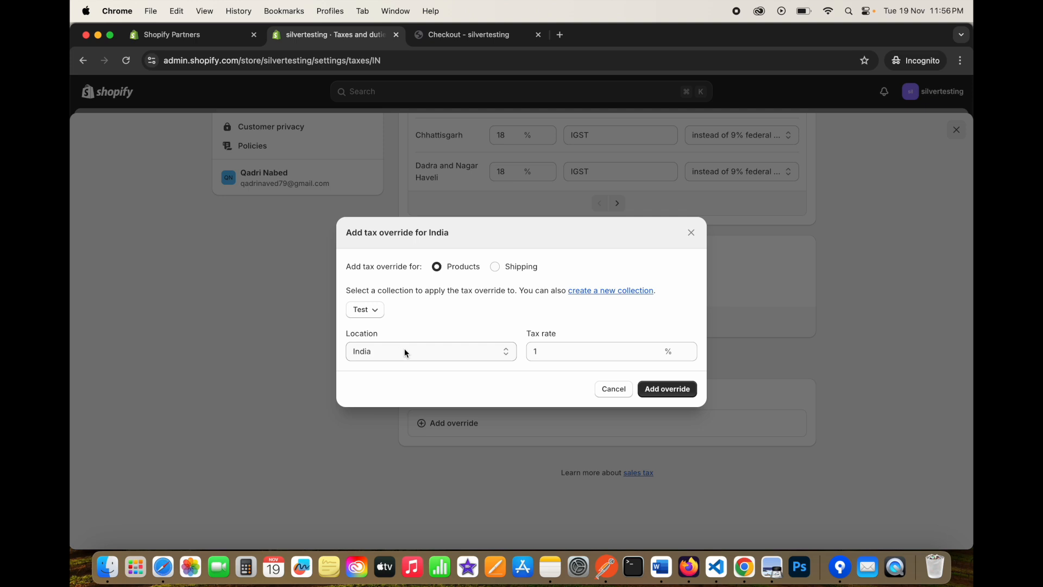
{"action": "left_click", "coordinate": [435, 356]}
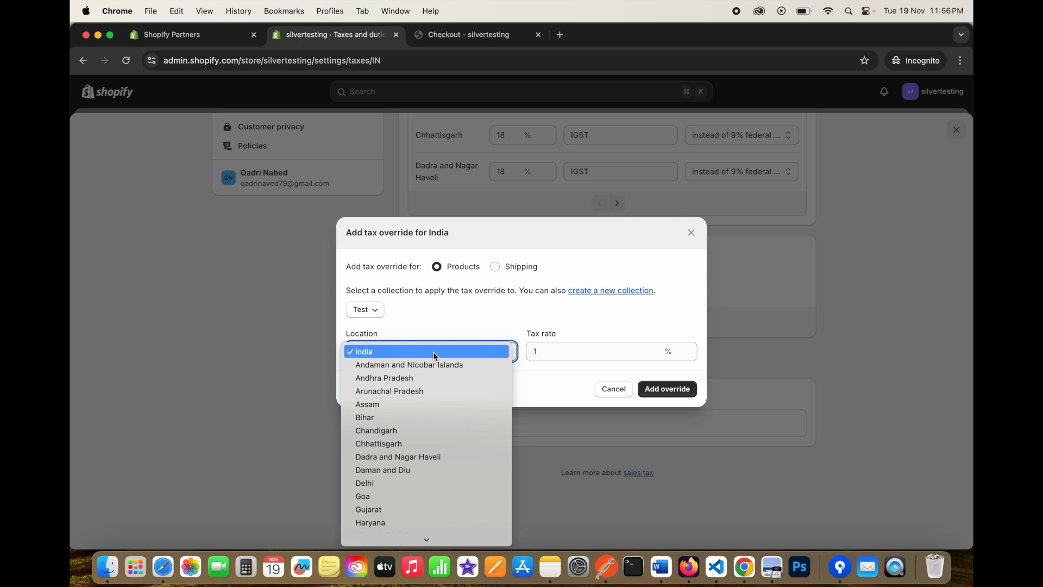
{"action": "left_click", "coordinate": [427, 353]}
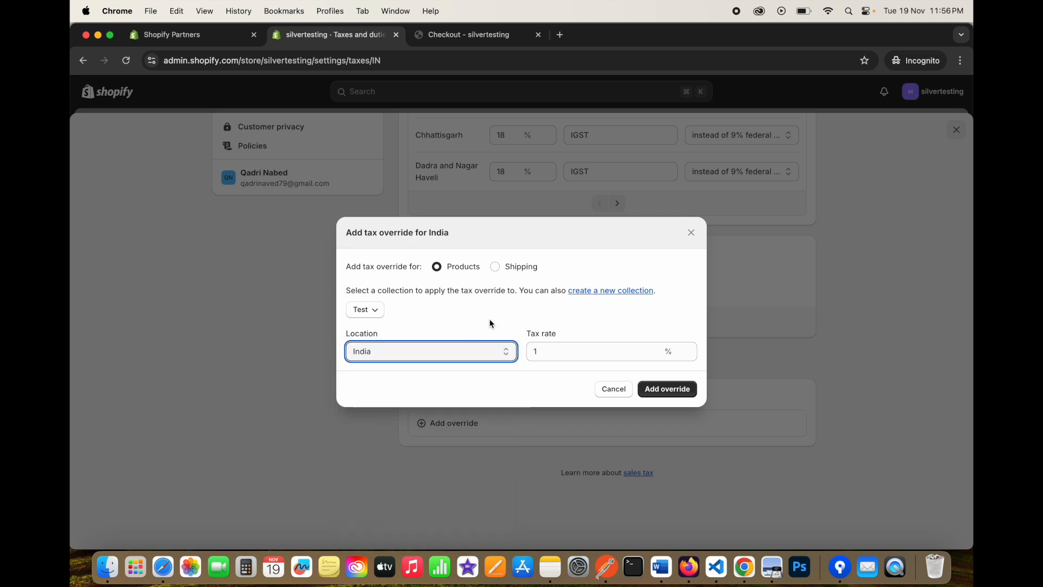
{"action": "left_click", "coordinate": [657, 392]}
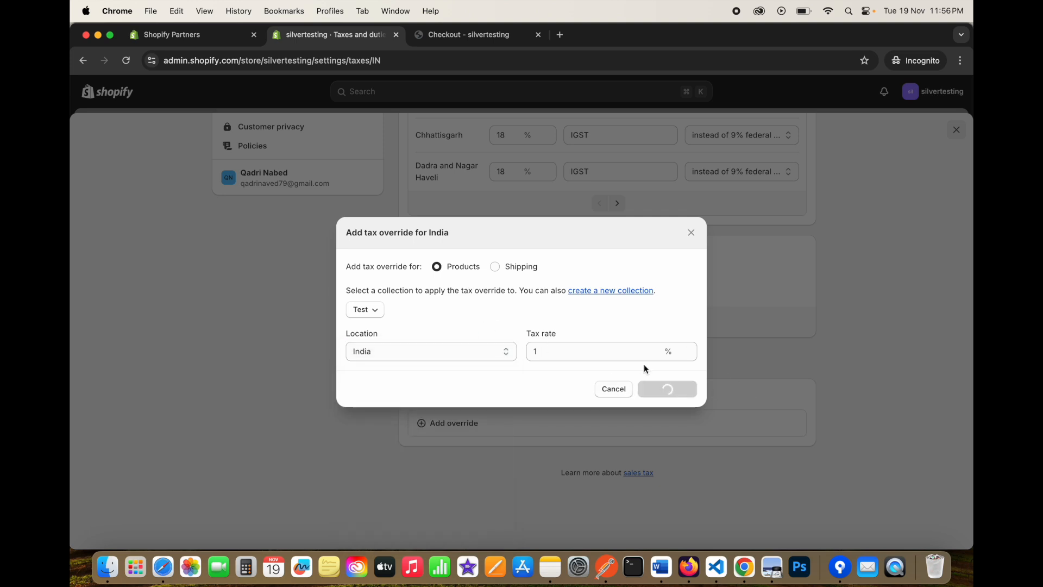
Check Product overrides lists Test/India at 1%, then open the Test collection.
{"action": "scroll", "coordinate": [451, 442], "scroll_direction": "down", "scroll_amount": 3}
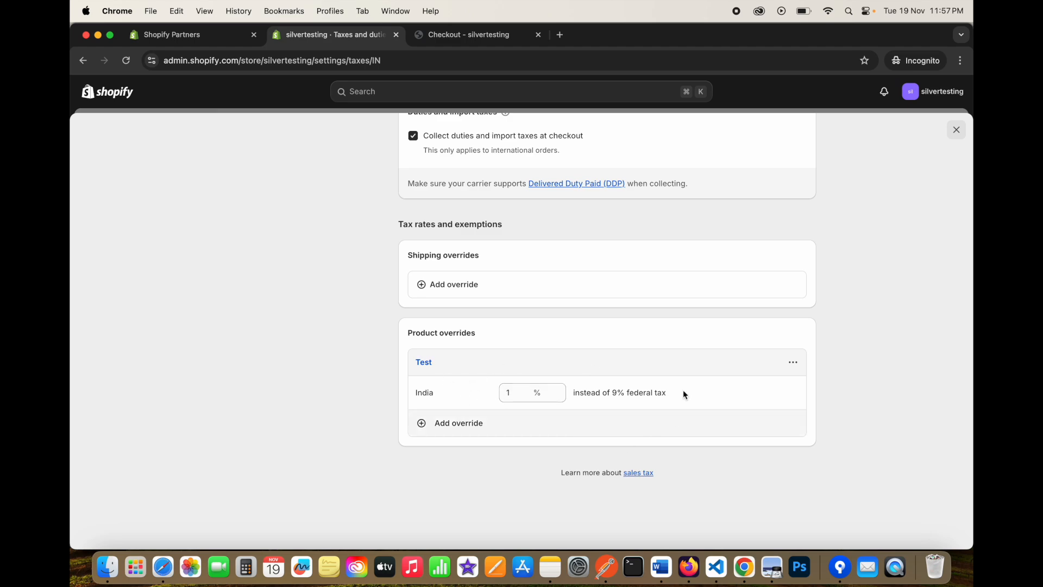
{"action": "scroll", "coordinate": [485, 393], "scroll_direction": "up", "scroll_amount": 10}
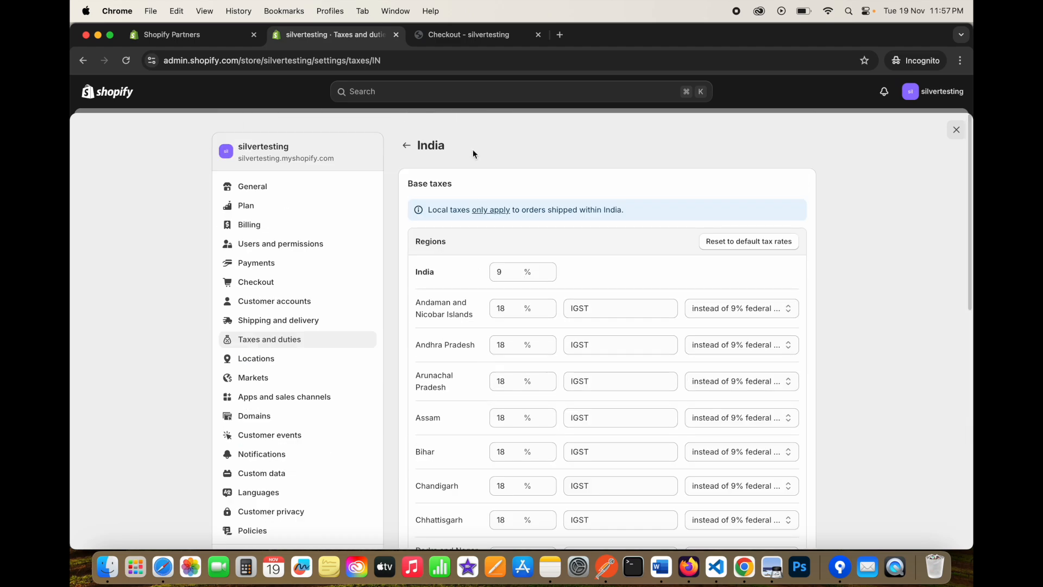
{"action": "scroll", "coordinate": [465, 326], "scroll_direction": "down", "scroll_amount": 1}
{"action": "scroll", "coordinate": [466, 326], "scroll_direction": "down", "scroll_amount": 10}
{"action": "left_click", "coordinate": [425, 363]}
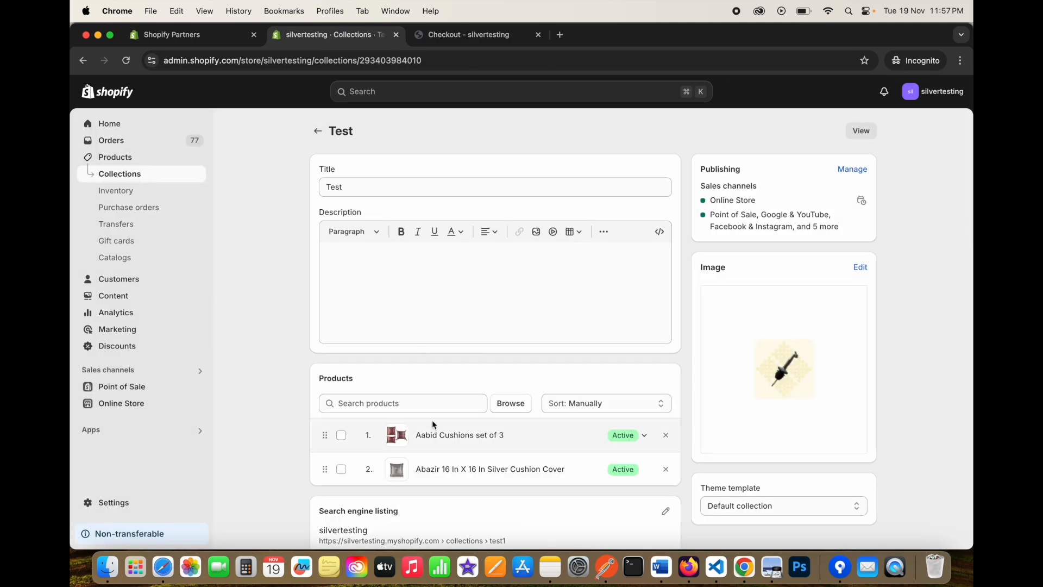
Open the Aabid Cushions set of 3 product from the Test collection, then return to the checkout tab.
{"action": "scroll", "coordinate": [432, 425], "scroll_direction": "down", "scroll_amount": 2}
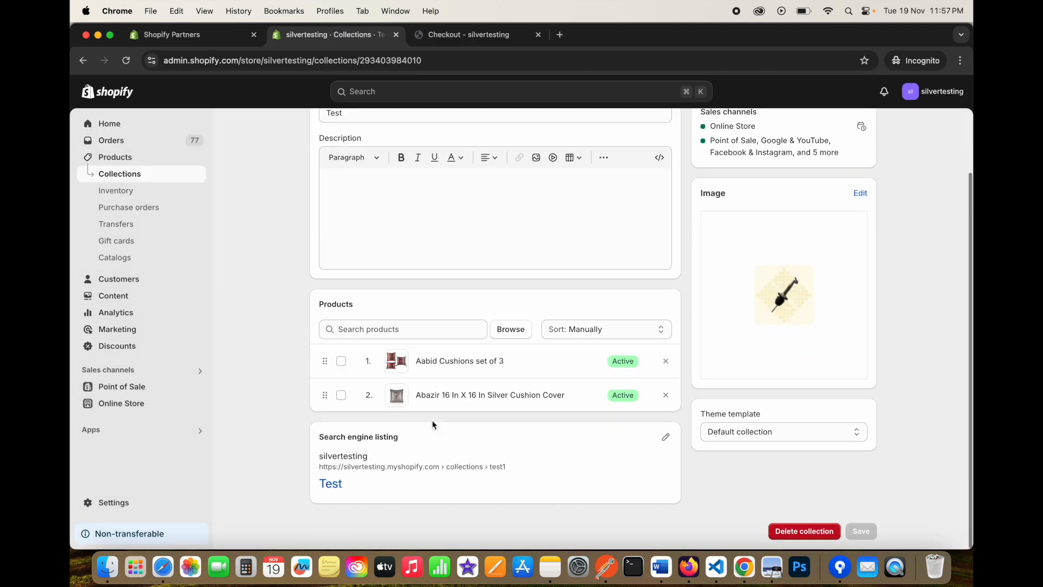
{"action": "left_click", "coordinate": [454, 363]}
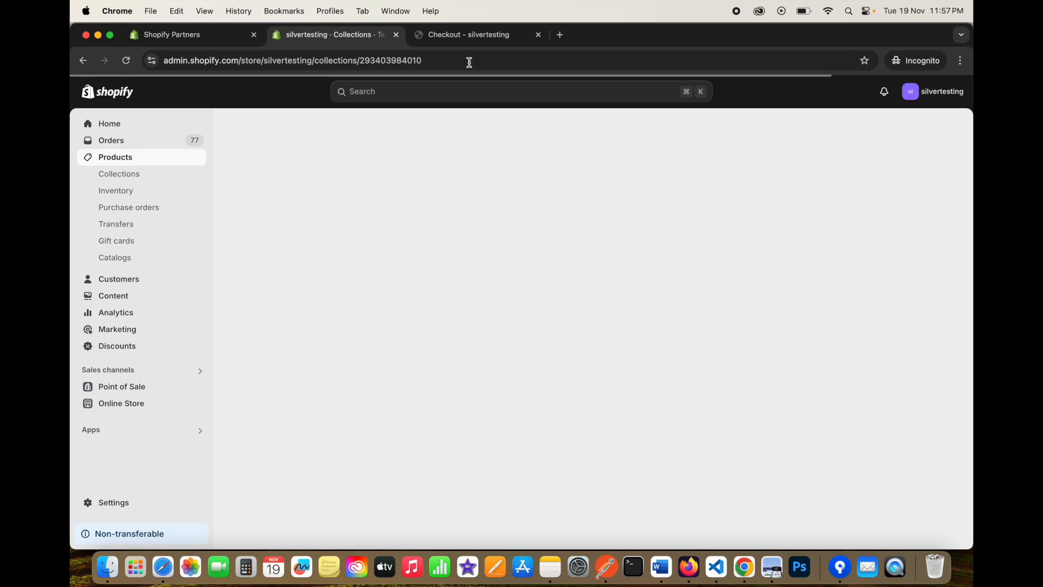
{"action": "left_click", "coordinate": [455, 35]}
Browse the storefront's Test collection page and the all-products listing.
{"action": "left_click", "coordinate": [206, 103]}
{"action": "left_click", "coordinate": [199, 97]}
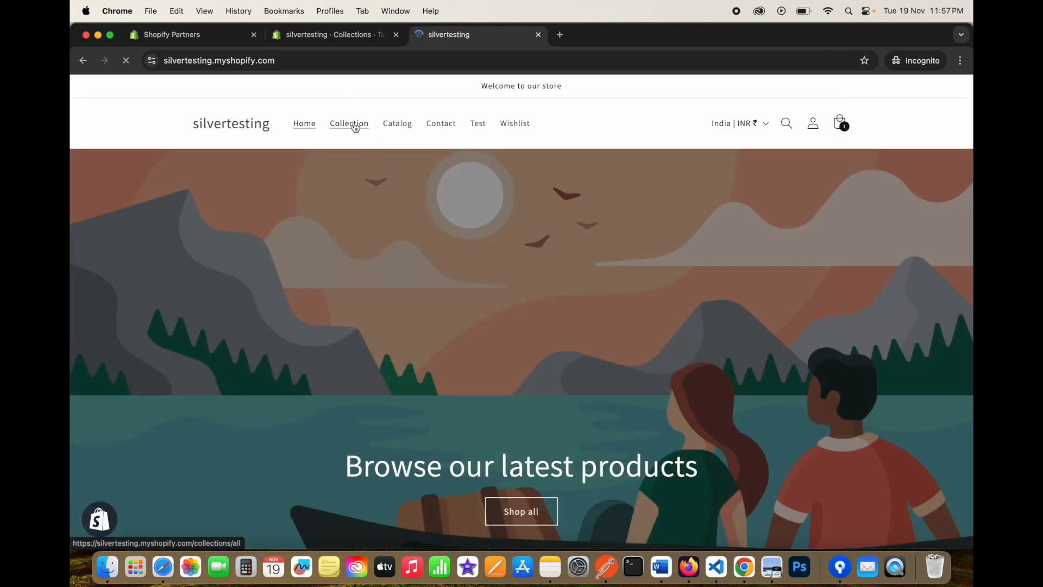
{"action": "left_click", "coordinate": [355, 128]}
{"action": "left_click", "coordinate": [476, 125]}
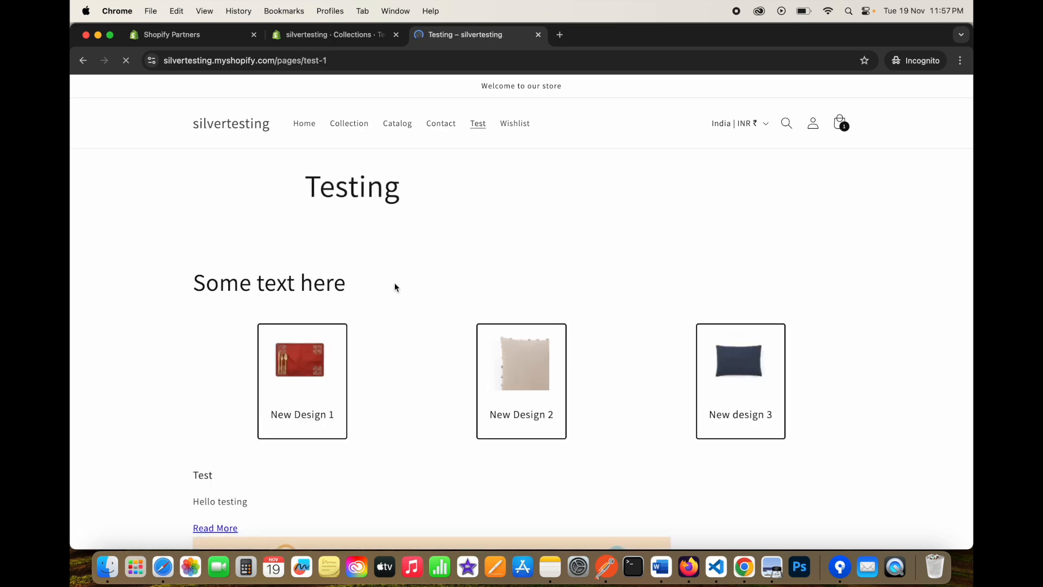
{"action": "scroll", "coordinate": [394, 282], "scroll_direction": "down", "scroll_amount": 10}
{"action": "scroll", "coordinate": [395, 283], "scroll_direction": "up", "scroll_amount": 10}
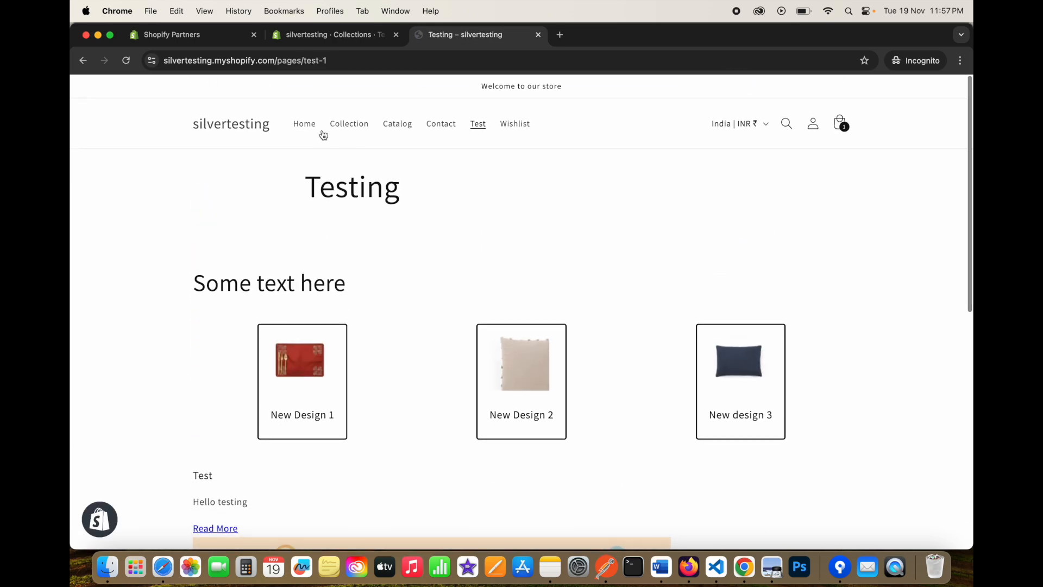
{"action": "left_click", "coordinate": [304, 122]}
{"action": "left_click", "coordinate": [348, 131]}
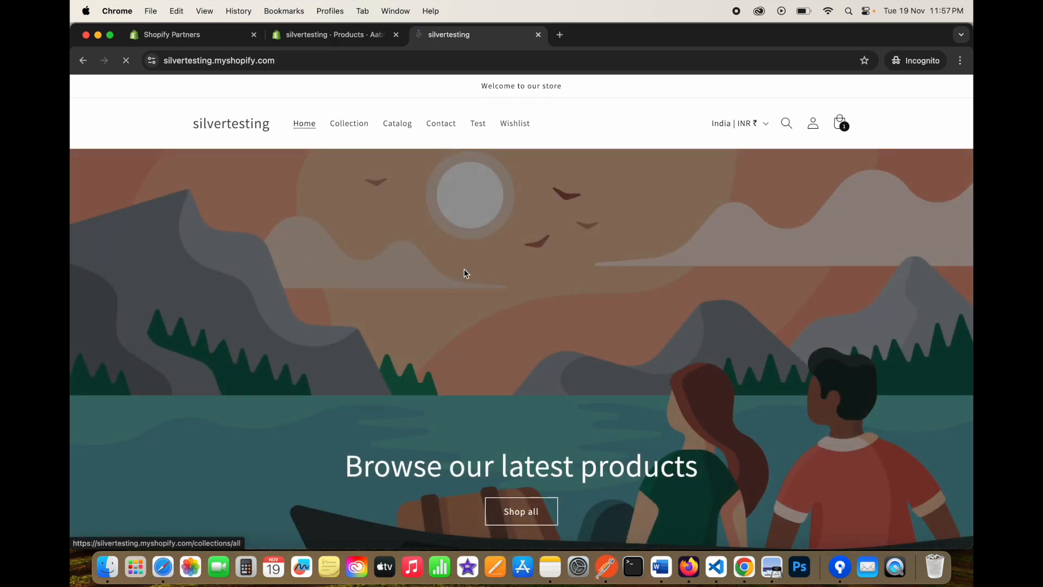
{"action": "scroll", "coordinate": [465, 269], "scroll_direction": "down", "scroll_amount": 5}
{"action": "scroll", "coordinate": [466, 273], "scroll_direction": "up", "scroll_amount": 1}
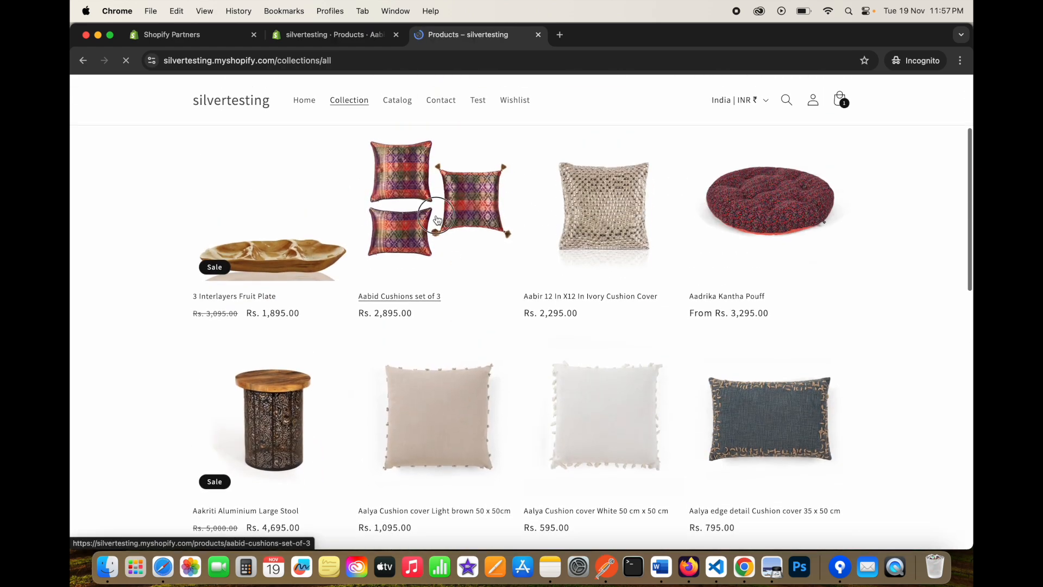
Add the Aabid Cushions set of 3 to the cart, remove the aluminium stool, and check out.
{"action": "left_click", "coordinate": [443, 239]}
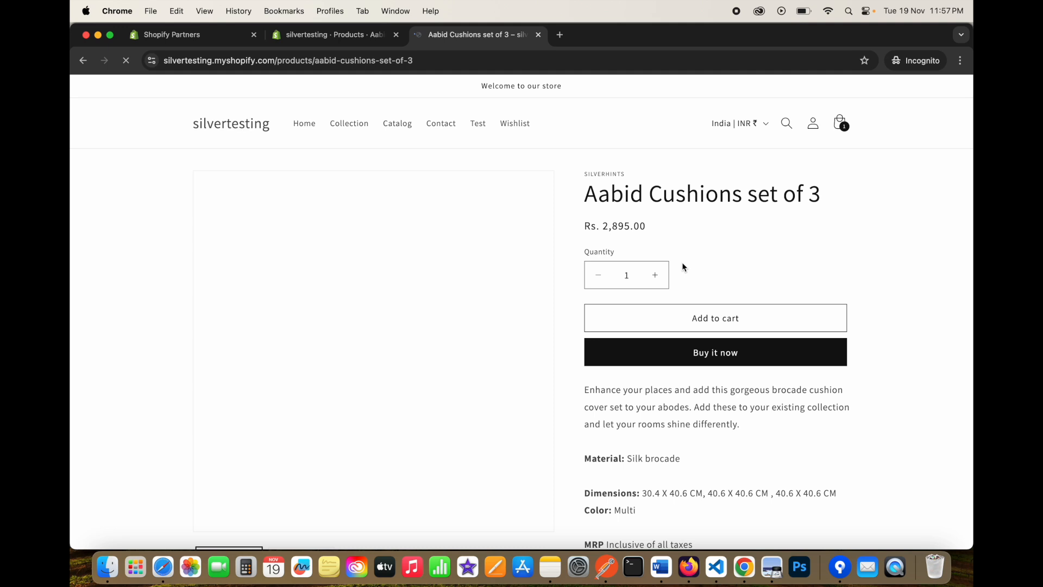
{"action": "left_click", "coordinate": [719, 324]}
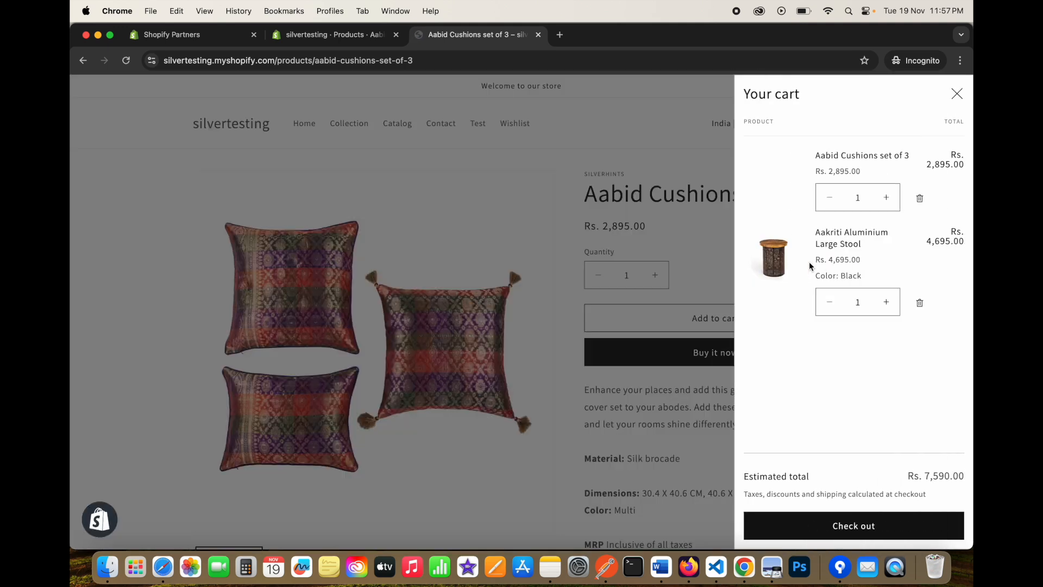
{"action": "left_click", "coordinate": [920, 303]}
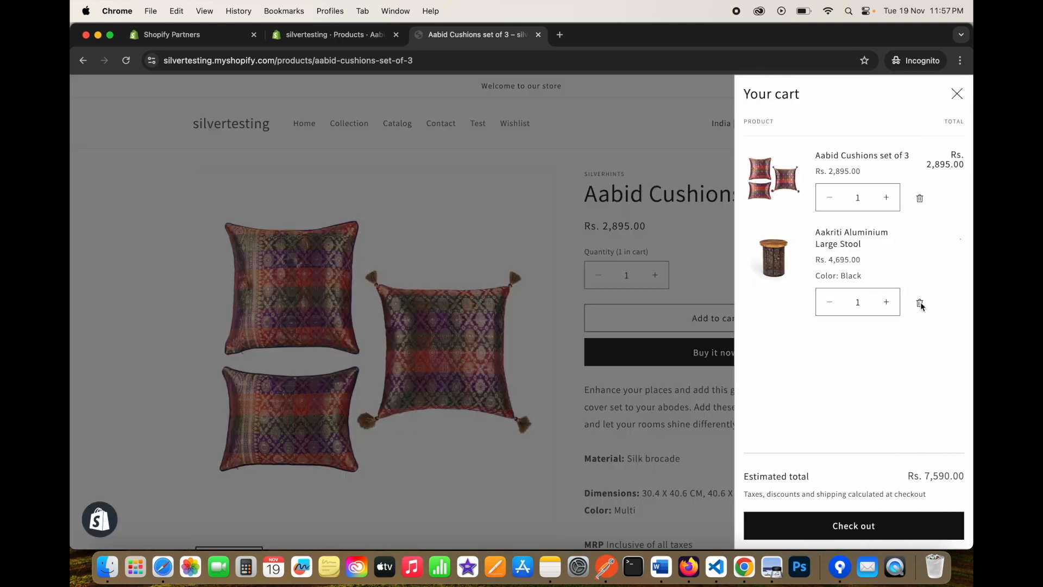
{"action": "left_click", "coordinate": [856, 525]}
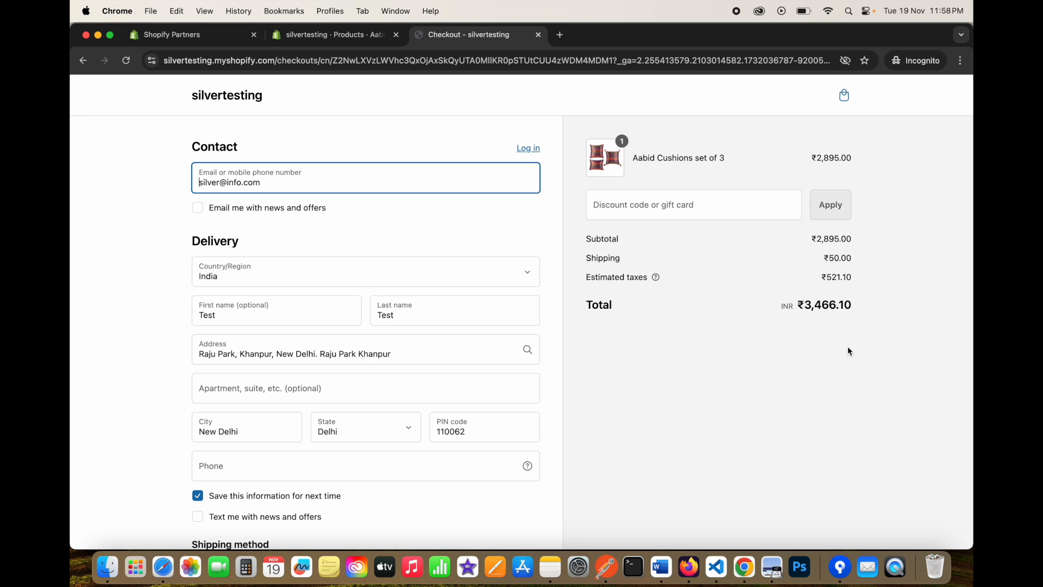
Highlight the ₹521.10 estimated taxes in the checkout's order summary.
{"action": "left_click_drag", "start_coordinate": [830, 278], "coordinate": [841, 277]}
{"action": "left_click", "coordinate": [840, 277]}
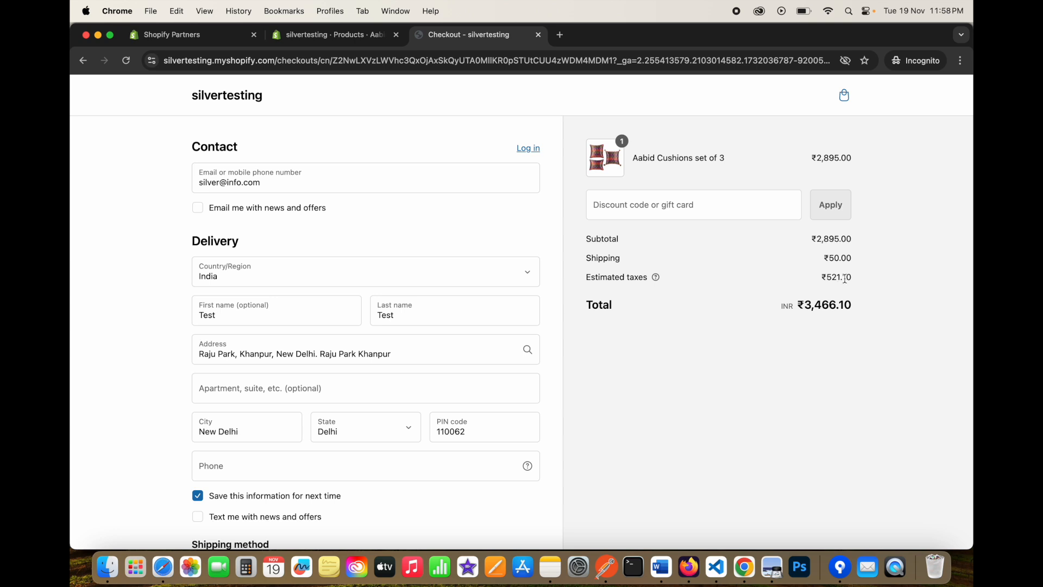
{"action": "left_click_drag", "start_coordinate": [828, 279], "coordinate": [846, 277]}
{"action": "left_click", "coordinate": [845, 278]}
{"action": "left_click", "coordinate": [846, 278]}
Go back from the cushions product page to the India tax settings showing the Test 1% override.
{"action": "left_click", "coordinate": [314, 35]}
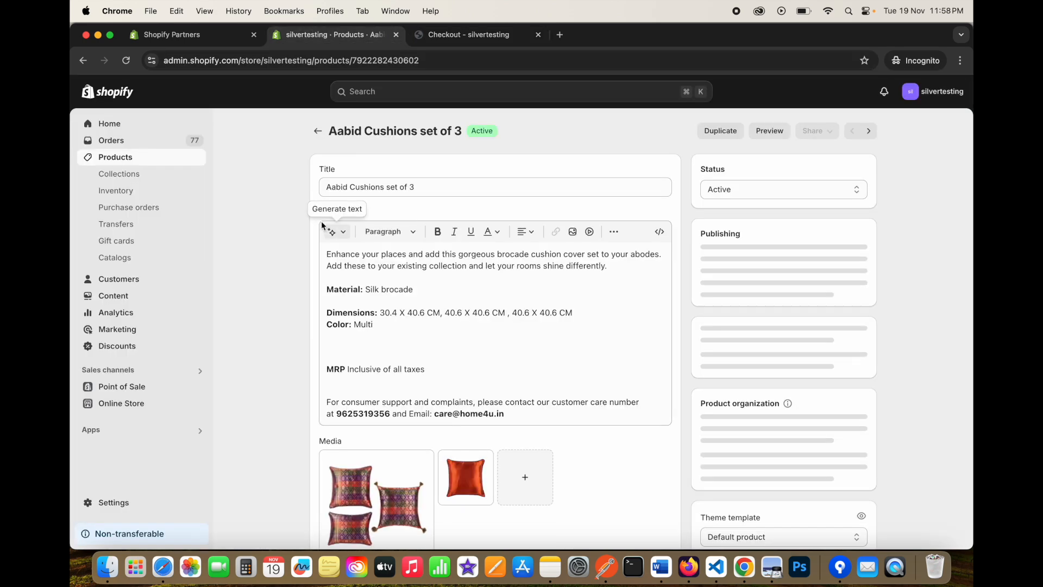
{"action": "scroll", "coordinate": [288, 218], "scroll_direction": "down", "scroll_amount": 10}
{"action": "scroll", "coordinate": [293, 237], "scroll_direction": "up", "scroll_amount": 4}
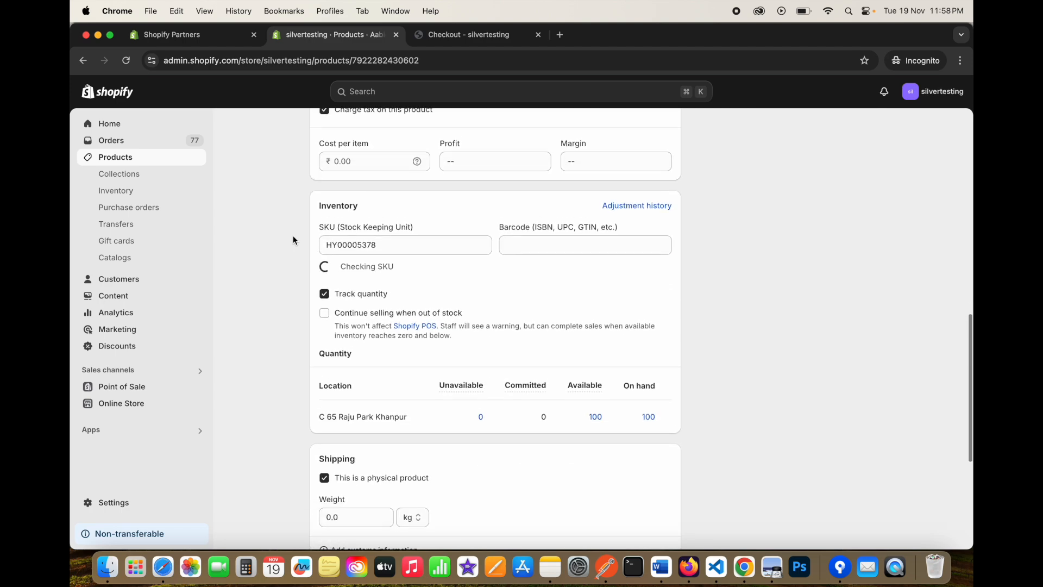
{"action": "left_click", "coordinate": [86, 61]}
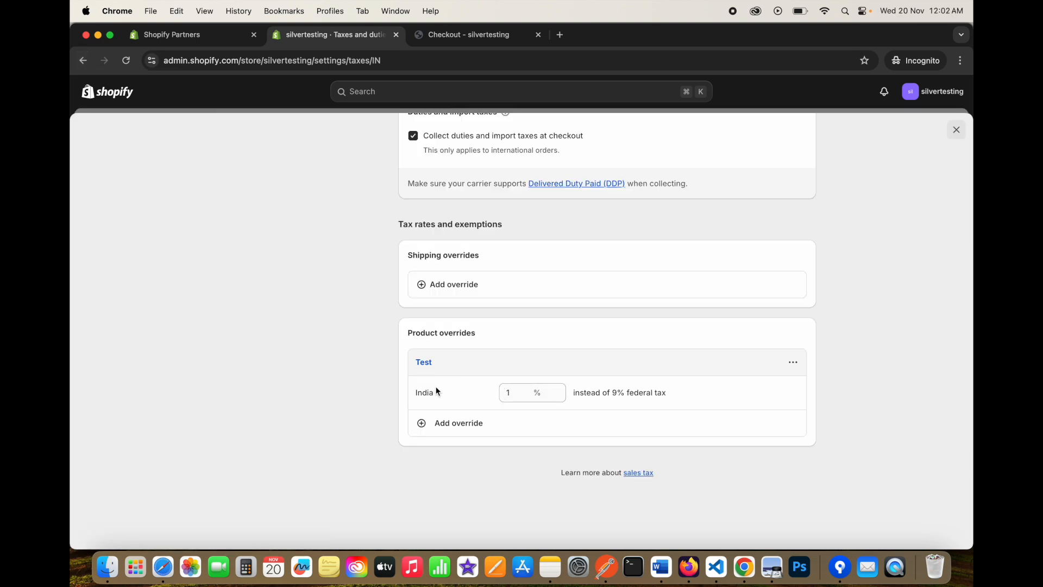
{"action": "left_click", "coordinate": [510, 395]}
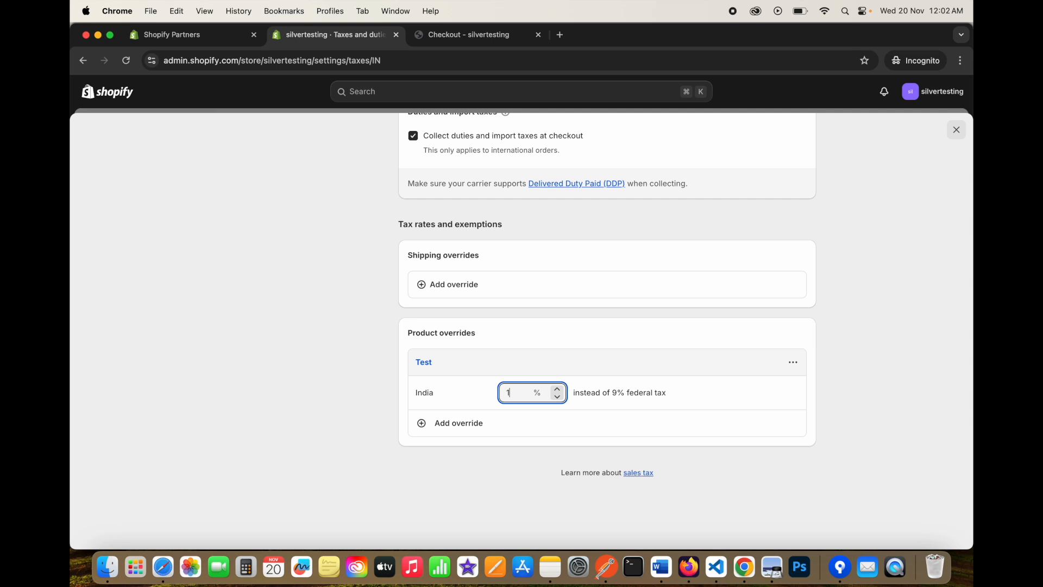
{"action": "left_click", "coordinate": [472, 34]}
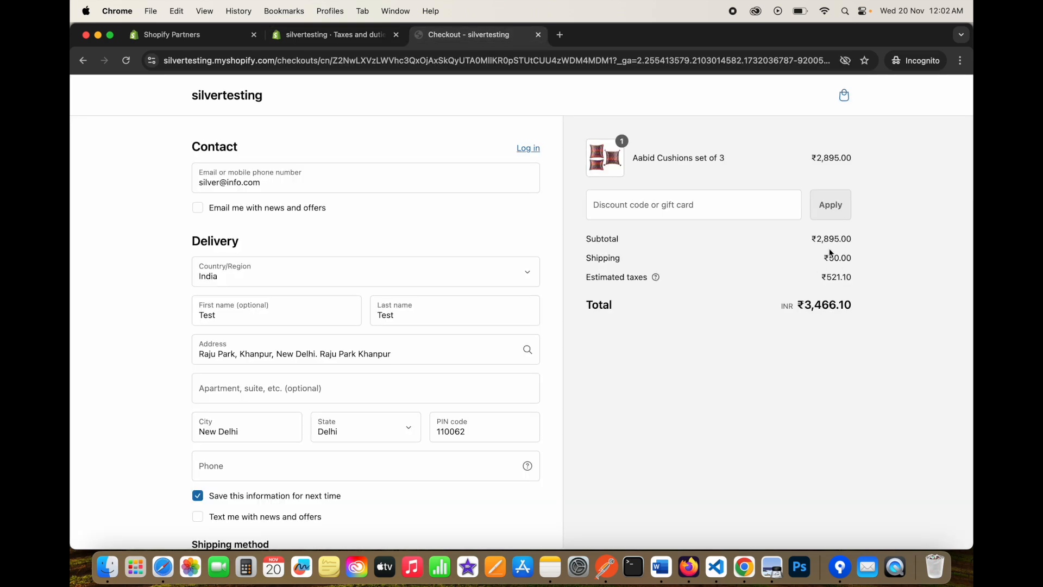
{"action": "left_click_drag", "start_coordinate": [818, 237], "coordinate": [854, 240]}
{"action": "left_click", "coordinate": [823, 275]}
{"action": "left_click", "coordinate": [349, 37]}
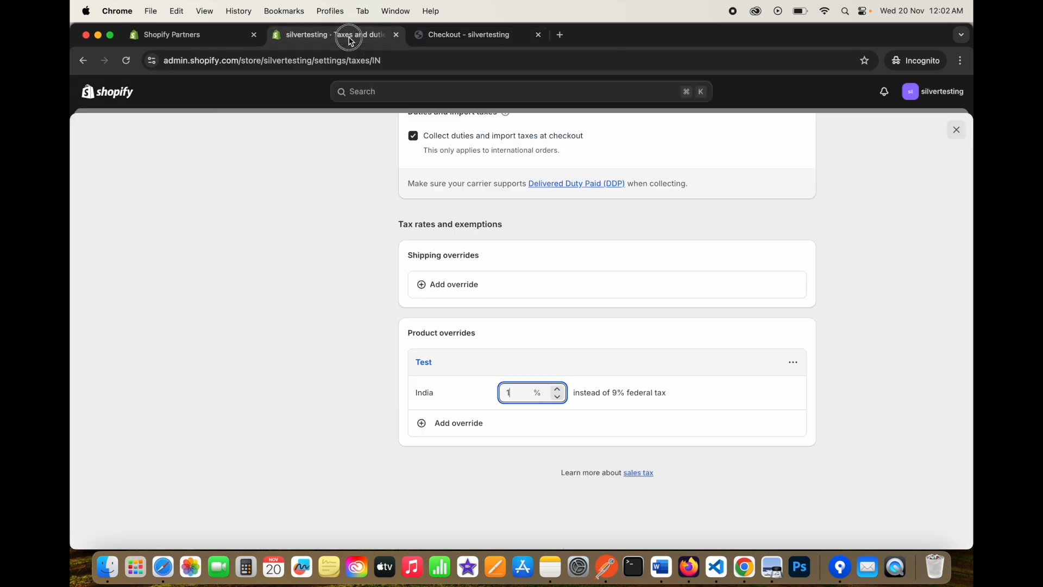
On the checkout, inspect the PIN code 110062 and the current estimated taxes.
{"action": "left_click", "coordinate": [458, 37]}
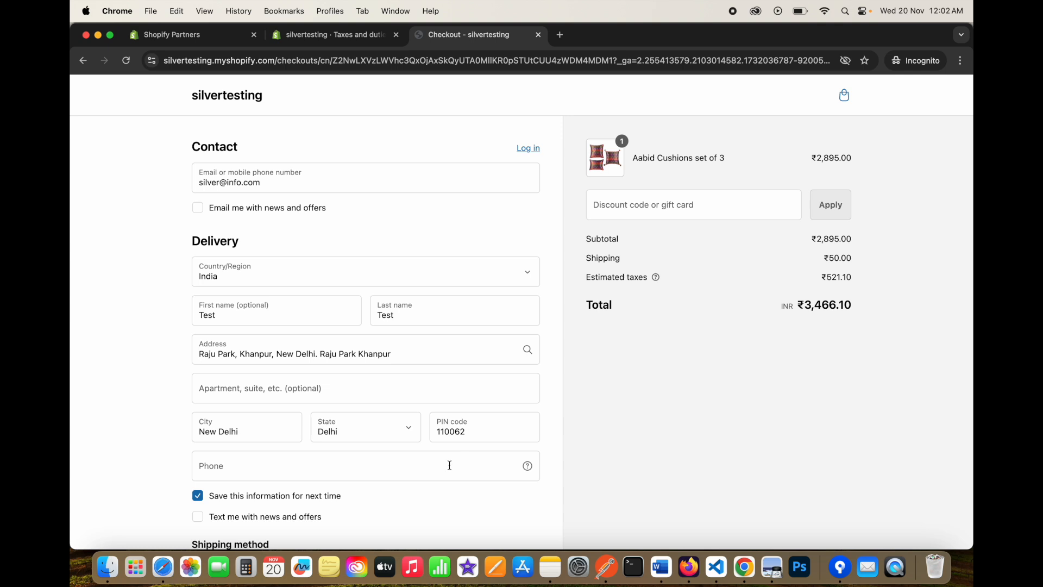
{"action": "double_click", "coordinate": [480, 438]}
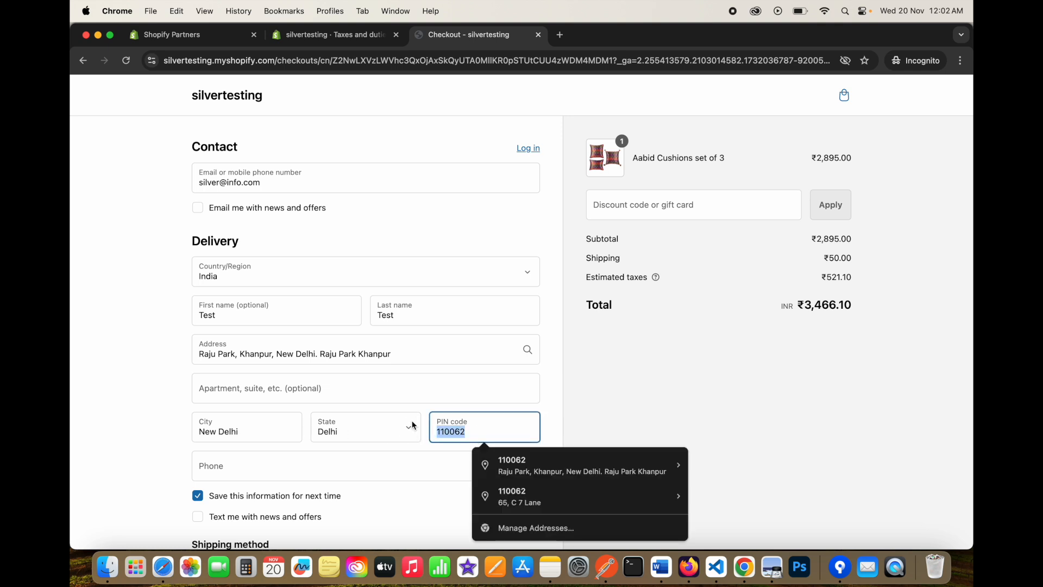
{"action": "left_click_drag", "start_coordinate": [821, 273], "coordinate": [865, 277]}
{"action": "left_click", "coordinate": [866, 277]}
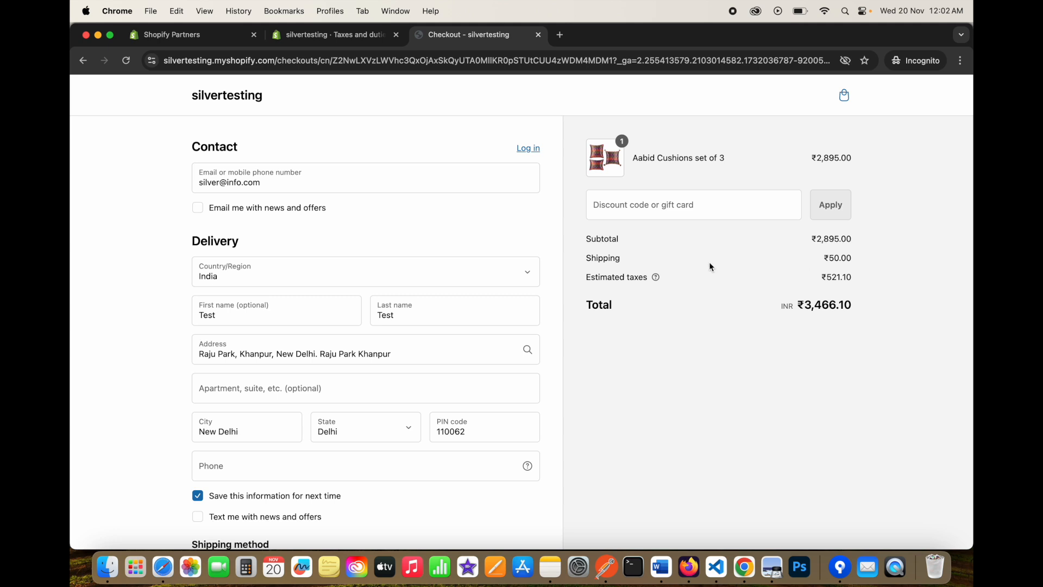
Delete the PIN code so checkout recalculates, dropping estimated taxes to ₹28.95.
{"action": "double_click", "coordinate": [476, 430]}
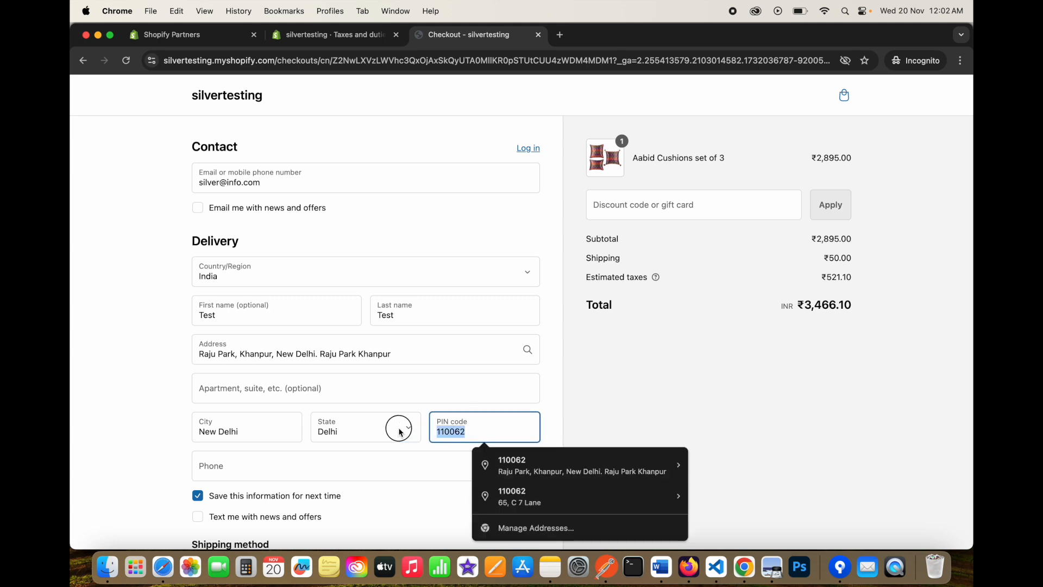
{"action": "key", "text": "BackSpace"}
{"action": "left_click", "coordinate": [551, 392]}
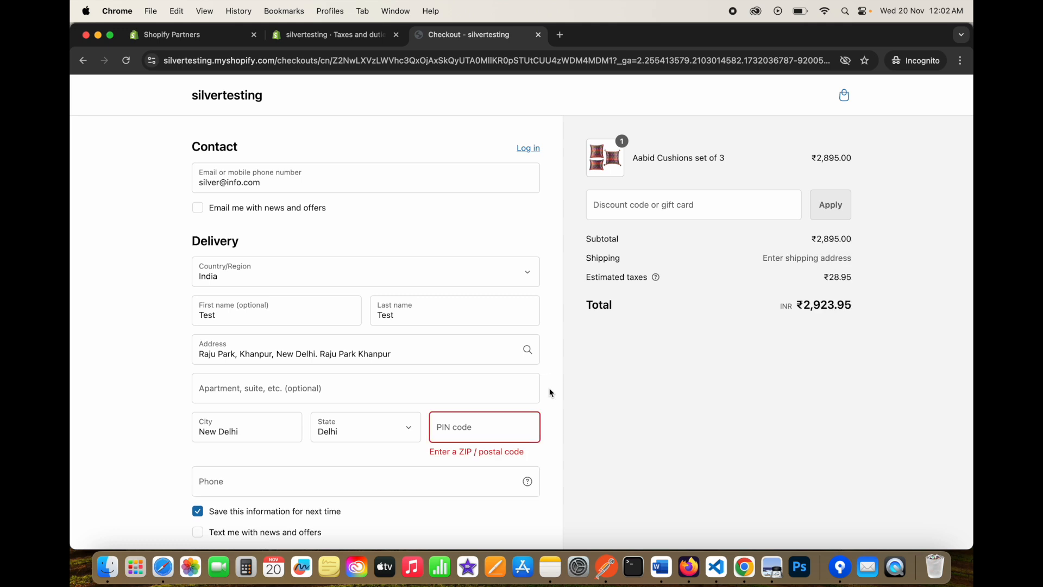
{"action": "left_click_drag", "start_coordinate": [832, 275], "coordinate": [840, 277]}
{"action": "left_click", "coordinate": [832, 276]}
{"action": "left_click", "coordinate": [844, 276]}
Re-enter PIN code 110062 and confirm taxes return to ₹521.10 with ₹50 shipping.
{"action": "scroll", "coordinate": [447, 407], "scroll_direction": "down", "scroll_amount": 10}
{"action": "left_click", "coordinate": [357, 434]}
{"action": "left_click", "coordinate": [466, 338]}
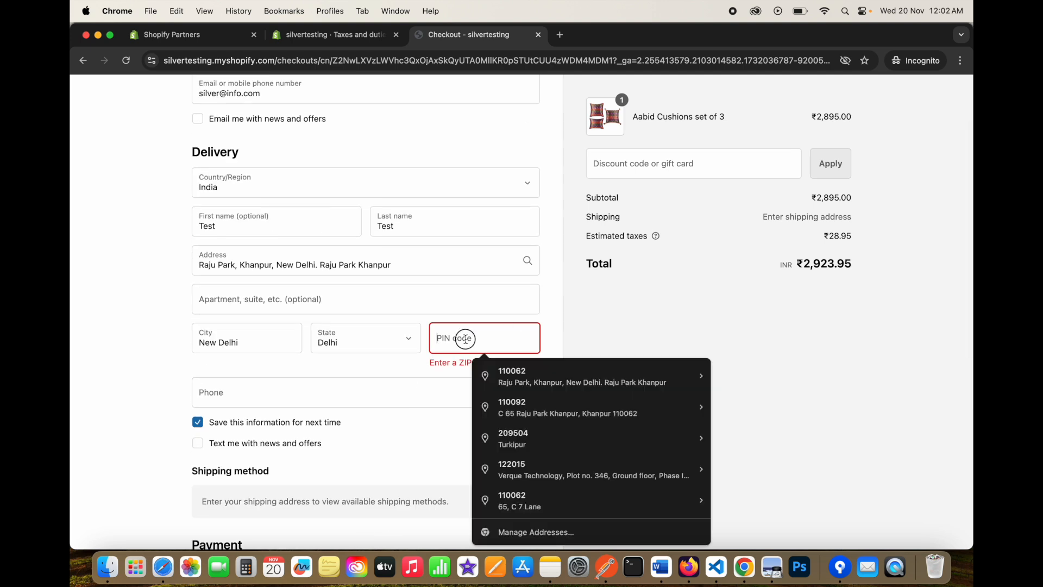
{"action": "type", "text": "110"}
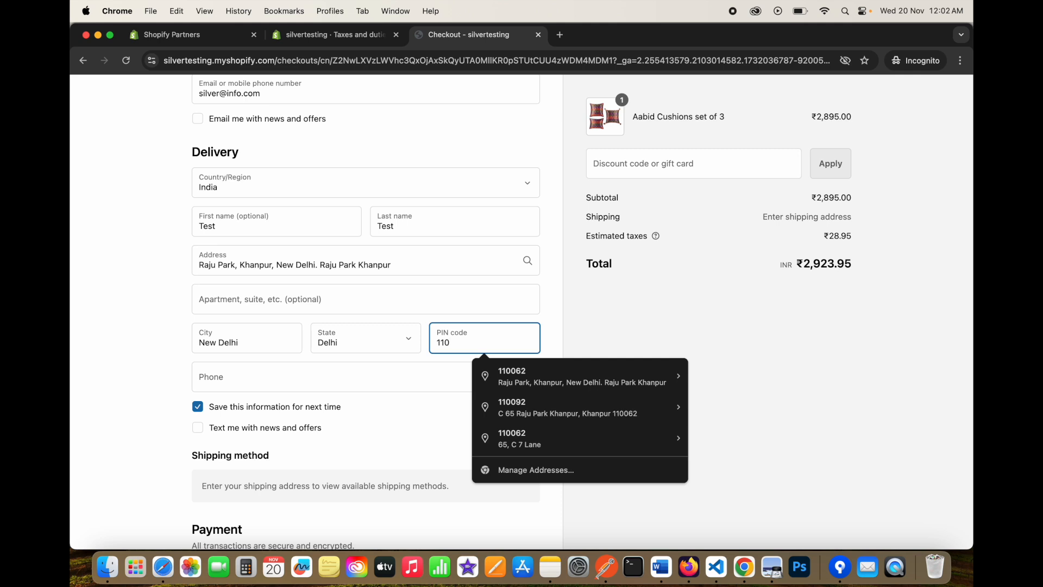
{"action": "type", "text": "062"}
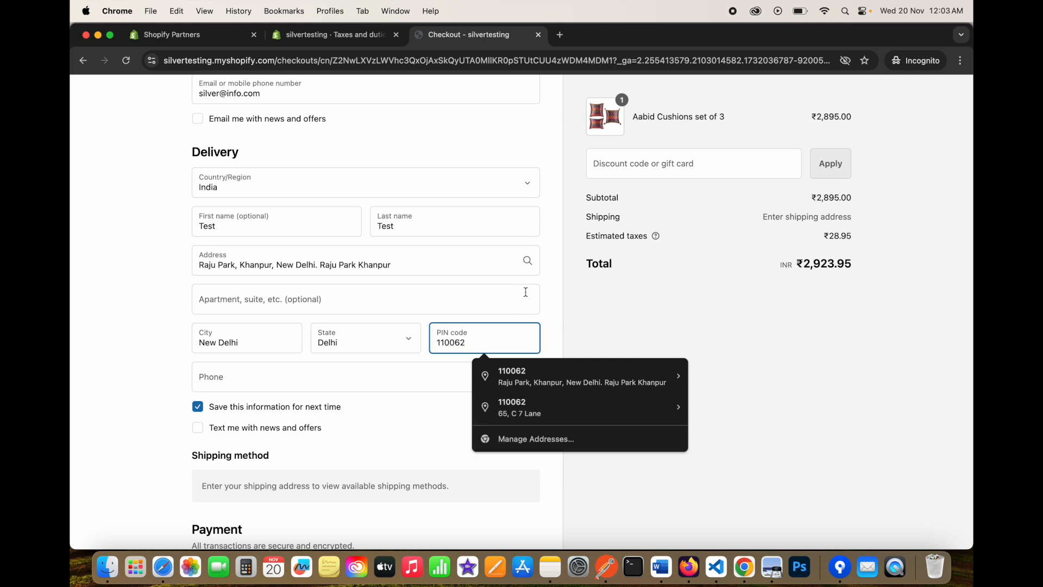
{"action": "left_click", "coordinate": [547, 299]}
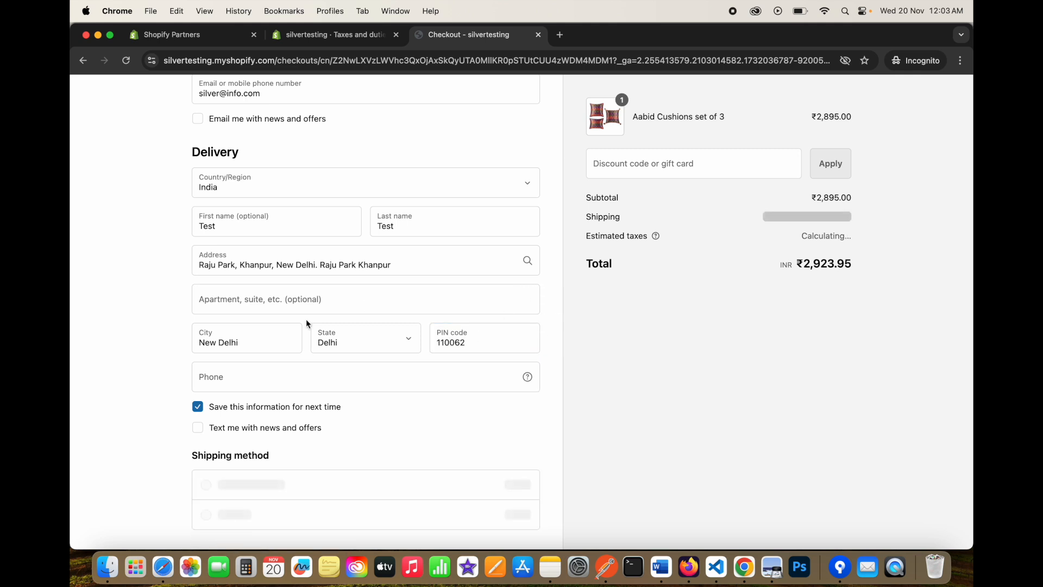
{"action": "left_click_drag", "start_coordinate": [819, 235], "coordinate": [855, 241]}
{"action": "left_click", "coordinate": [856, 240]}
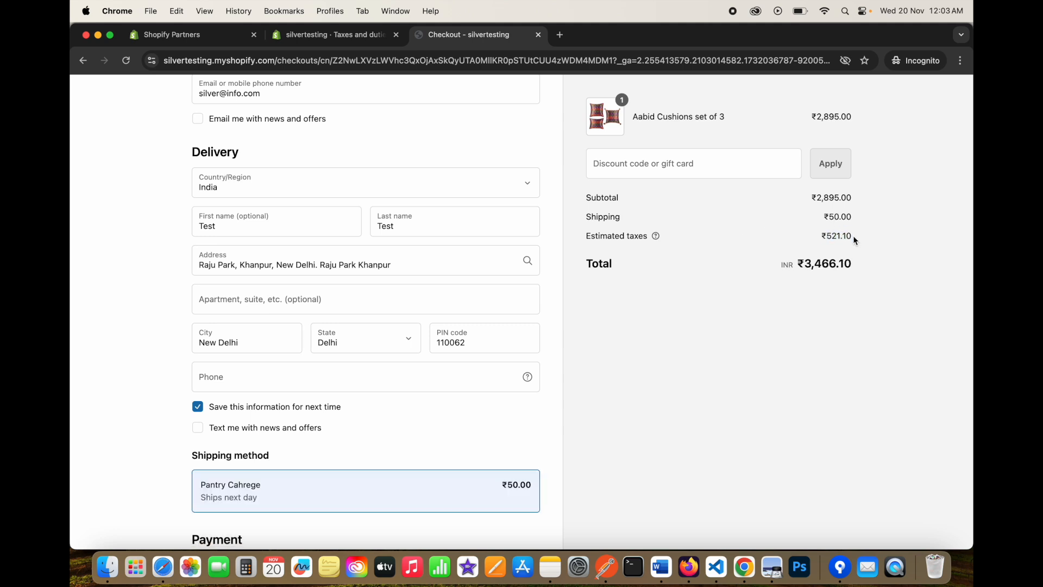
Return to the tax settings tab and reload the failed page.
{"action": "left_click", "coordinate": [332, 38]}
{"action": "scroll", "coordinate": [434, 246], "scroll_direction": "up", "scroll_amount": 3}
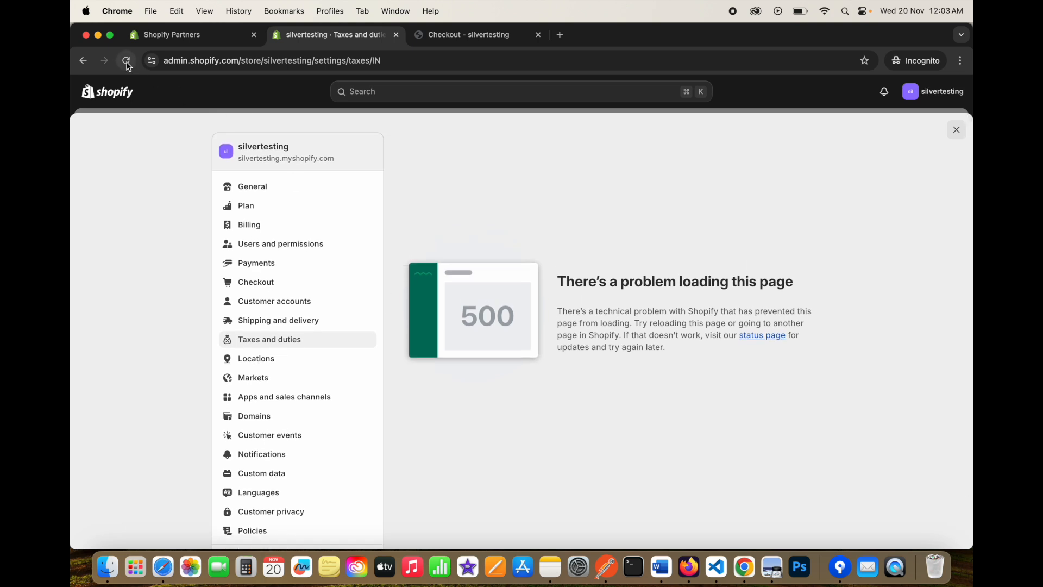
{"action": "left_click", "coordinate": [125, 60]}
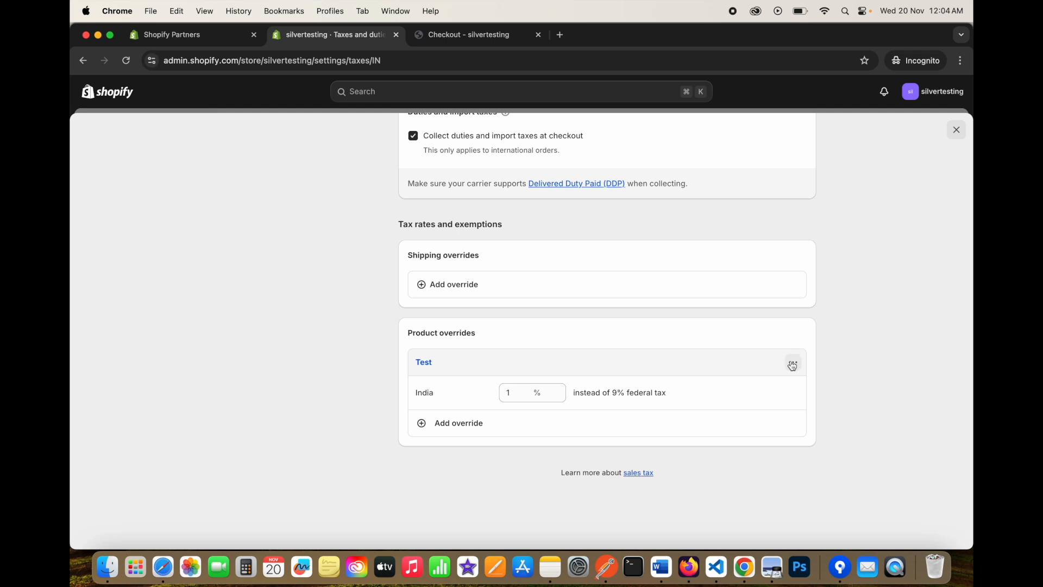
Open the Test override for editing, review its collection choices, and cancel without changes.
{"action": "left_click", "coordinate": [794, 365]}
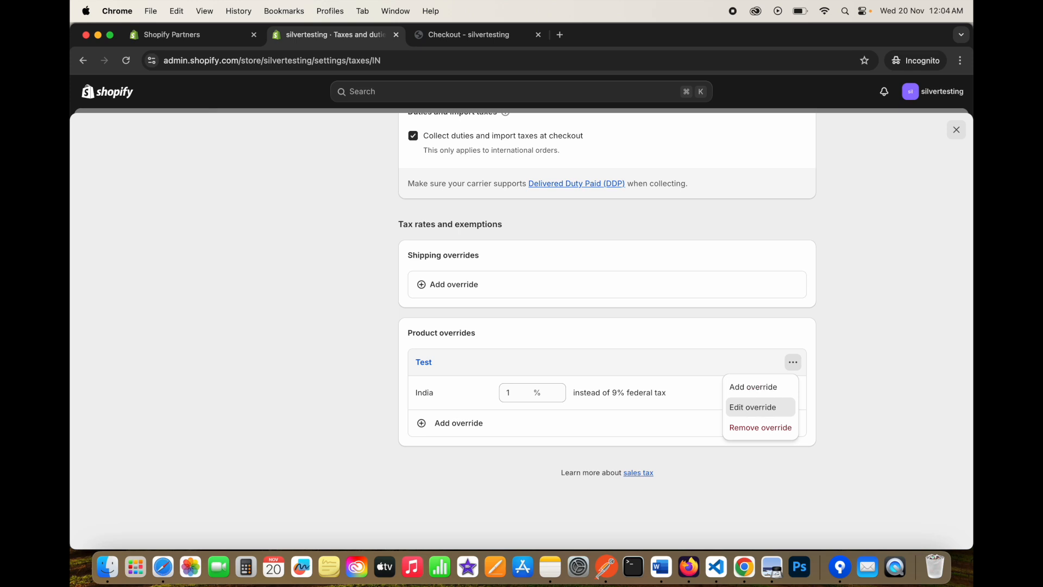
{"action": "left_click", "coordinate": [760, 407]}
{"action": "left_click", "coordinate": [361, 318]}
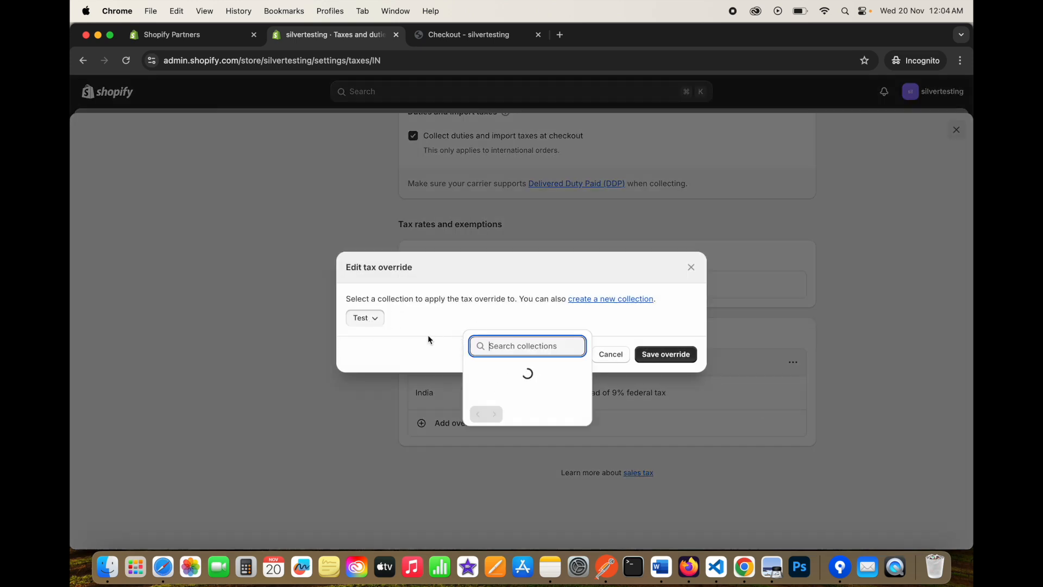
{"action": "left_click", "coordinate": [427, 341]}
{"action": "left_click", "coordinate": [370, 319]}
{"action": "left_click", "coordinate": [392, 360]}
{"action": "left_click", "coordinate": [609, 355]}
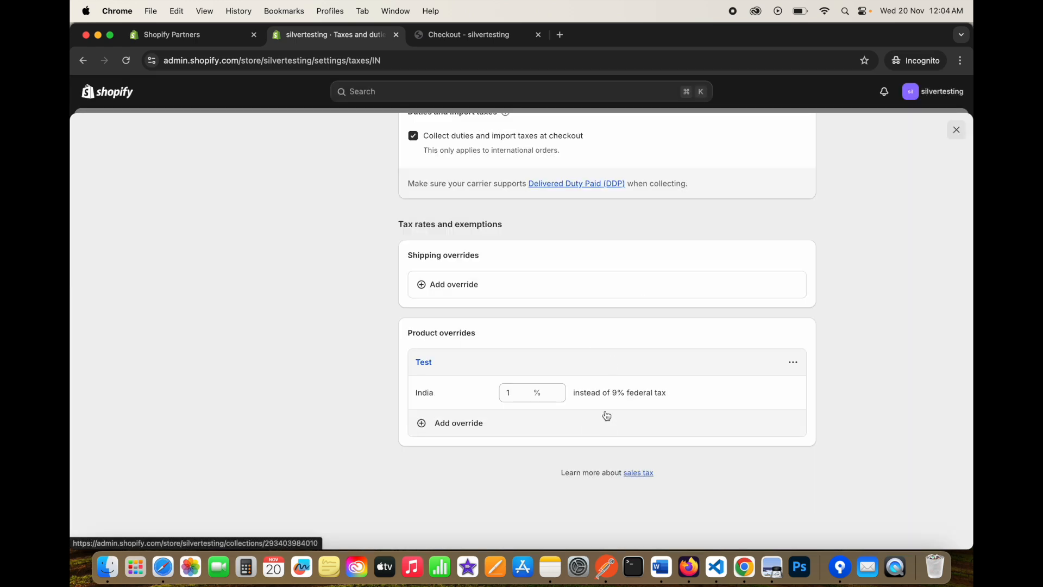
Remove the Test collection's tax override and confirm the deletion.
{"action": "left_click", "coordinate": [793, 362]}
{"action": "left_click", "coordinate": [760, 427]}
{"action": "left_click", "coordinate": [679, 343]}
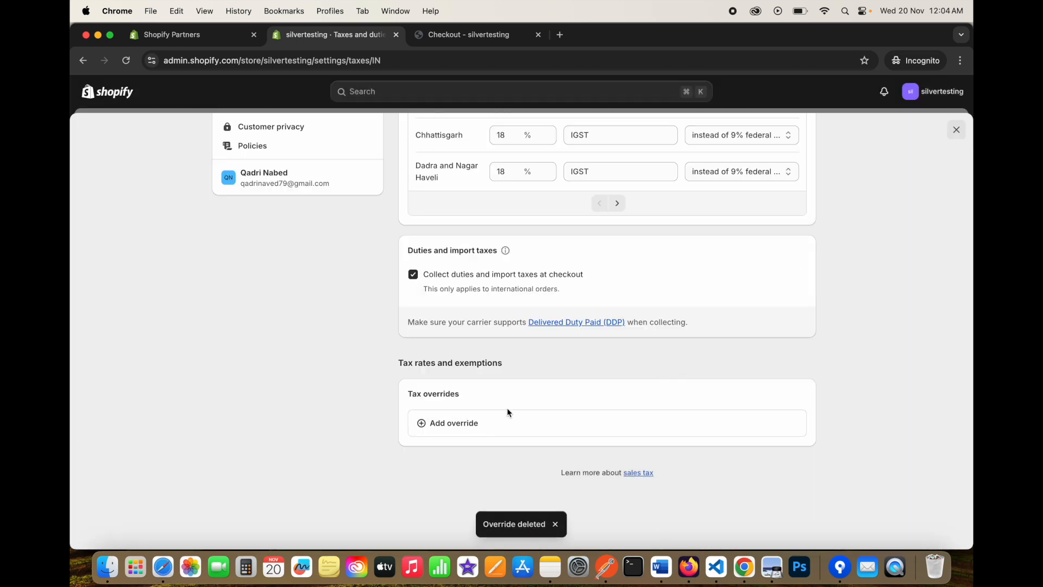
Add an override for the Test collection in Delhi with a 1% tax rate.
{"action": "left_click", "coordinate": [462, 425]}
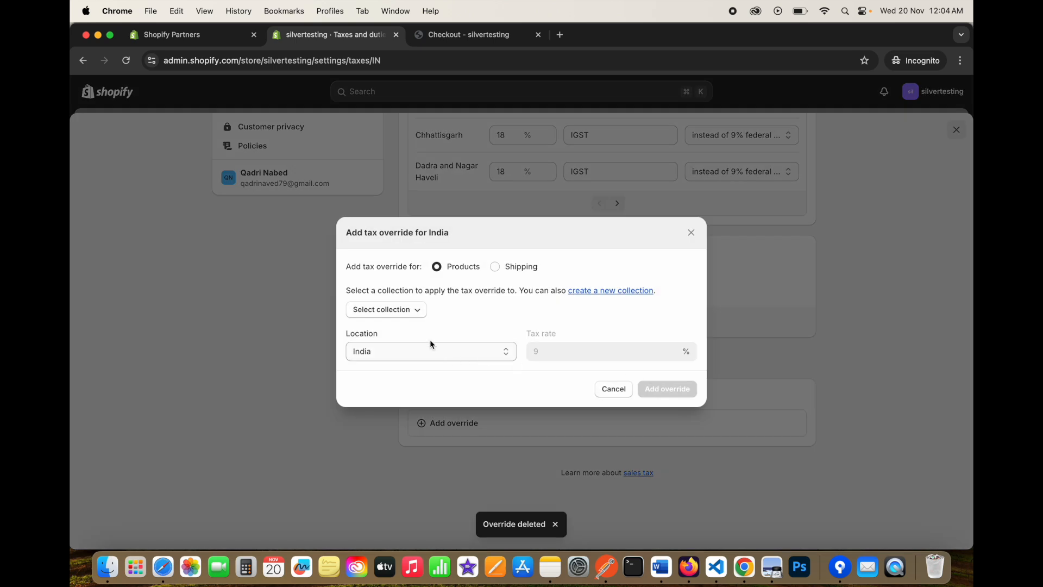
{"action": "left_click", "coordinate": [396, 314]}
{"action": "left_click", "coordinate": [457, 449]}
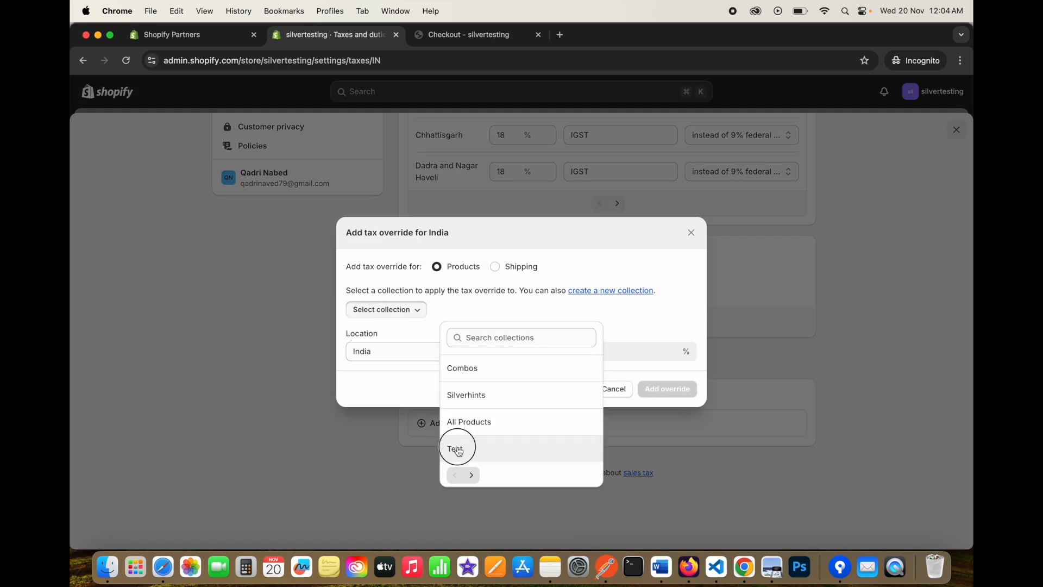
{"action": "left_click", "coordinate": [405, 352]}
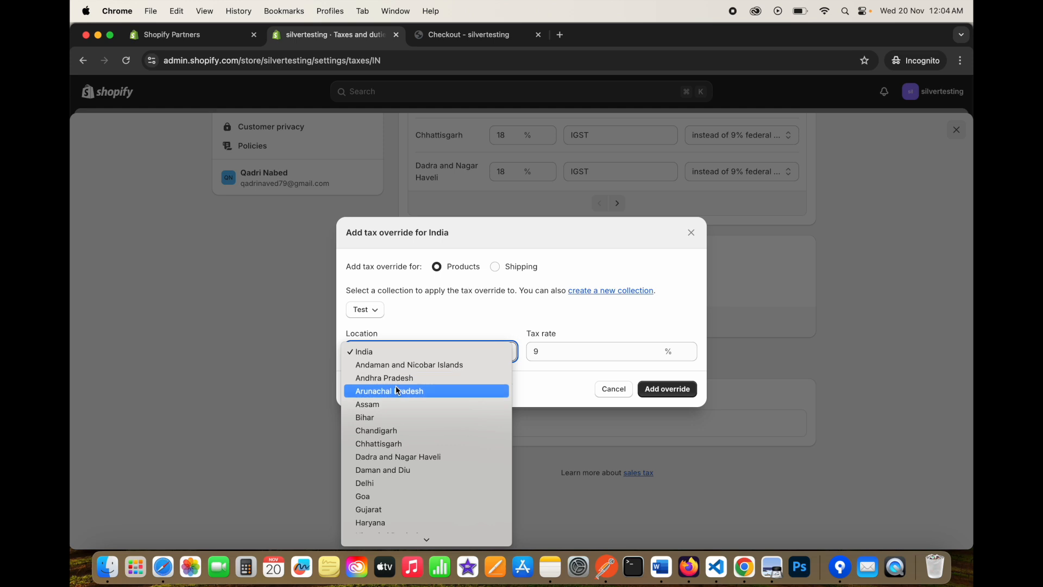
{"action": "left_click", "coordinate": [382, 483]}
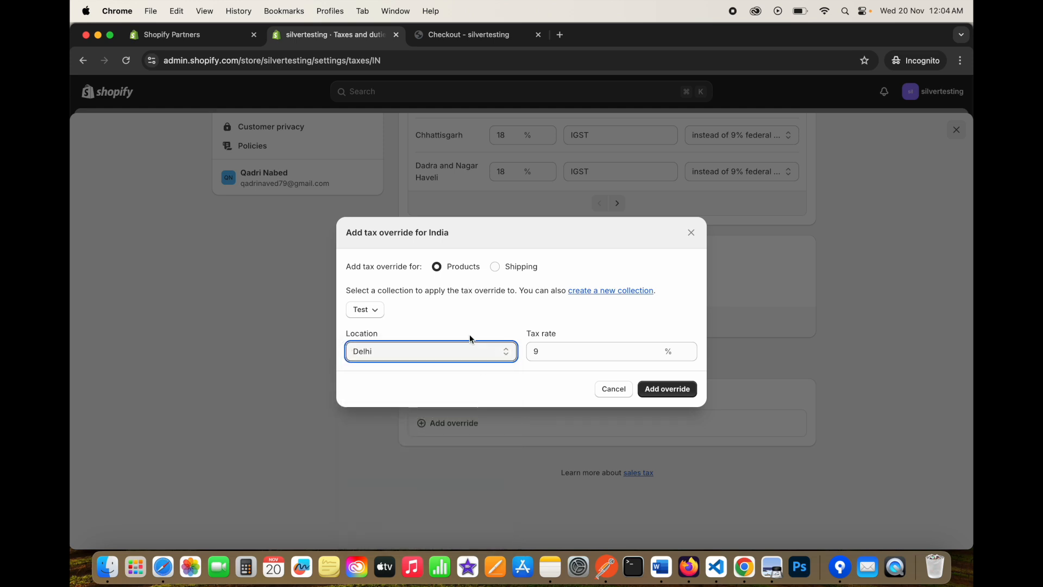
{"action": "left_click_drag", "start_coordinate": [561, 352], "coordinate": [525, 352]}
{"action": "type", "text": "1"}
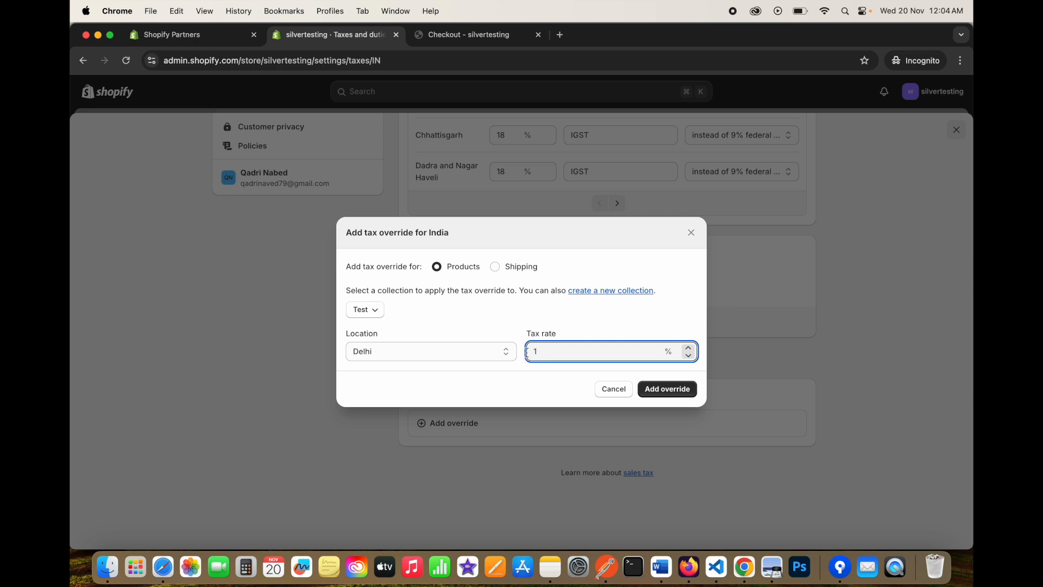
{"action": "left_click", "coordinate": [677, 390]}
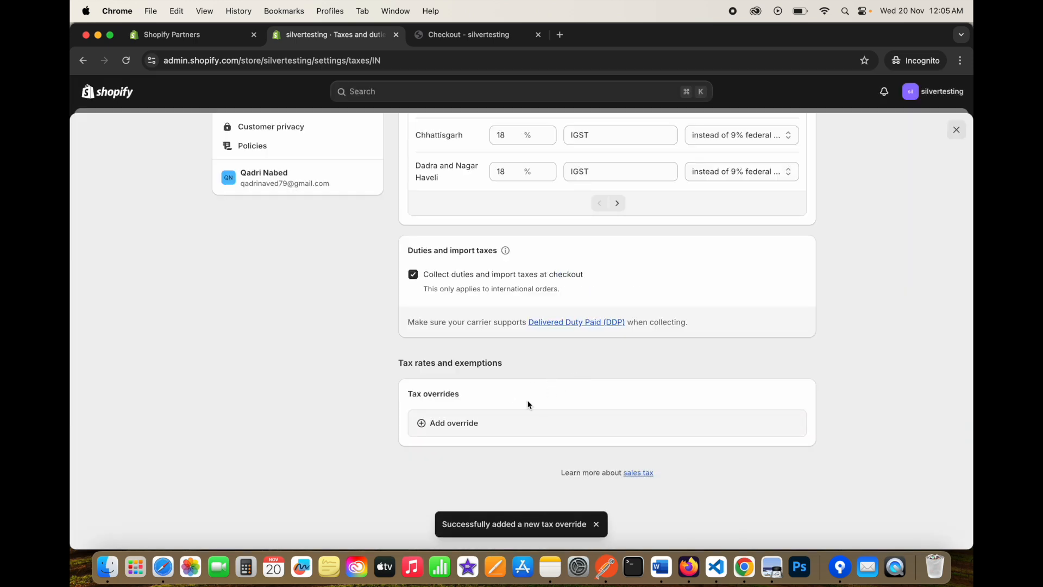
Check Delhi's 18% base rate in the tax list.
{"action": "scroll", "coordinate": [527, 403], "scroll_direction": "down", "scroll_amount": 5}
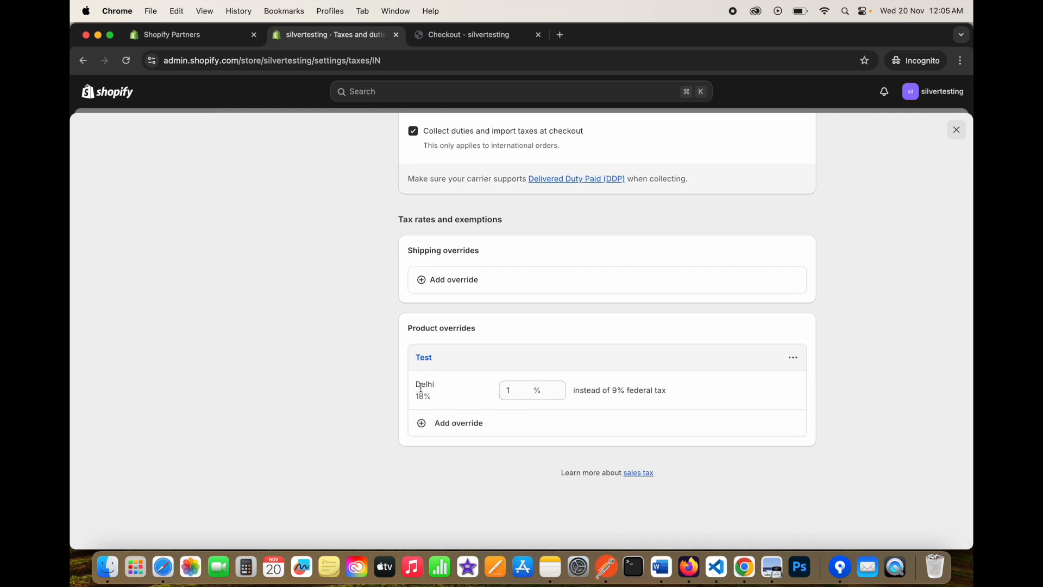
{"action": "left_click_drag", "start_coordinate": [421, 392], "coordinate": [434, 399]}
{"action": "left_click", "coordinate": [354, 335]}
Reload the checkout and note the current estimated taxes.
{"action": "left_click", "coordinate": [493, 41]}
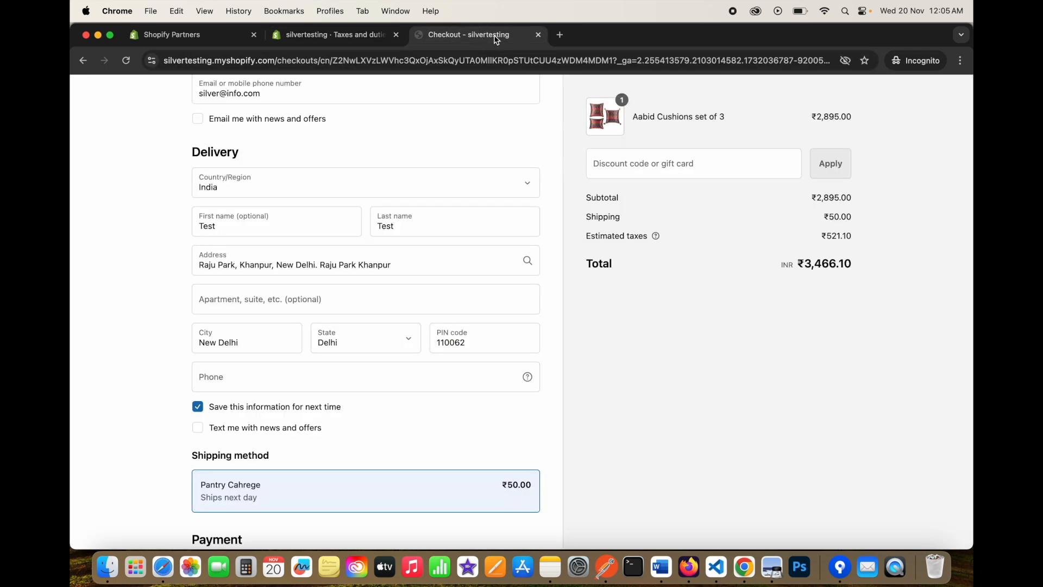
{"action": "left_click", "coordinate": [126, 60]}
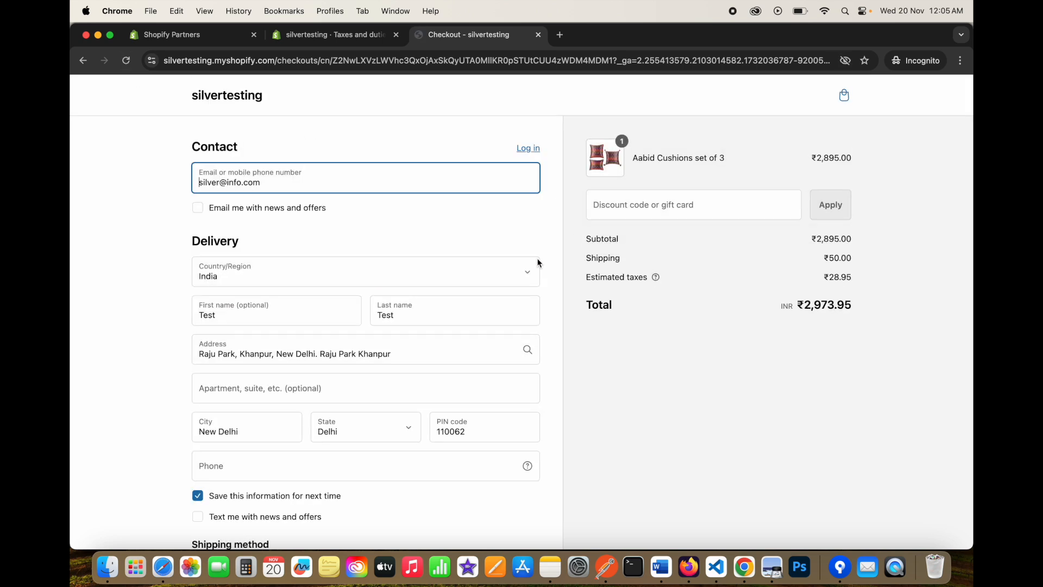
{"action": "left_click_drag", "start_coordinate": [830, 277], "coordinate": [852, 278]}
Replace the delivery PIN code with 655666 and review the recalculated estimated taxes.
{"action": "double_click", "coordinate": [468, 427]}
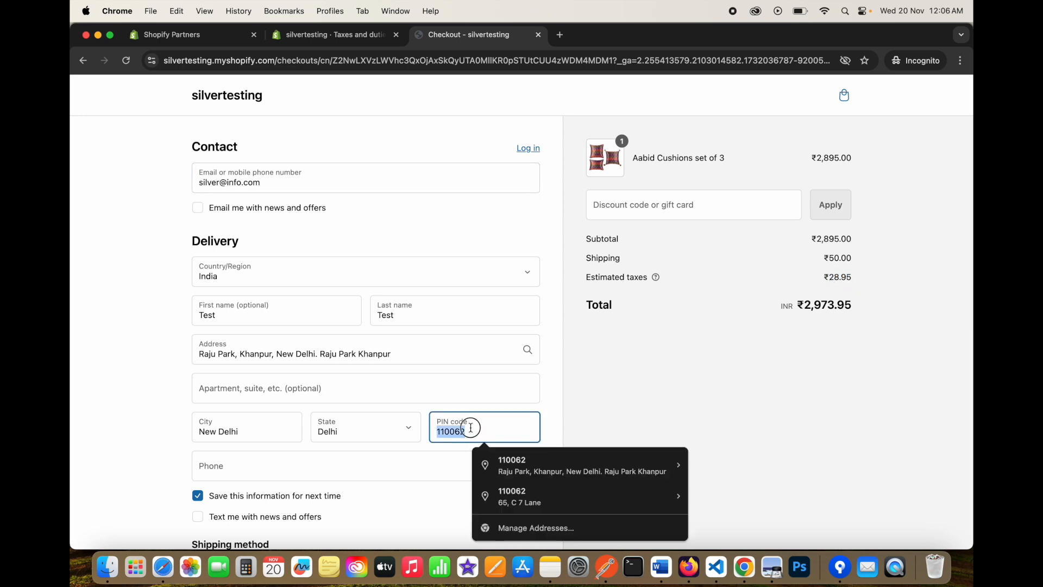
{"action": "left_click_drag", "start_coordinate": [480, 428], "coordinate": [427, 431]}
{"action": "type", "text": "655666"}
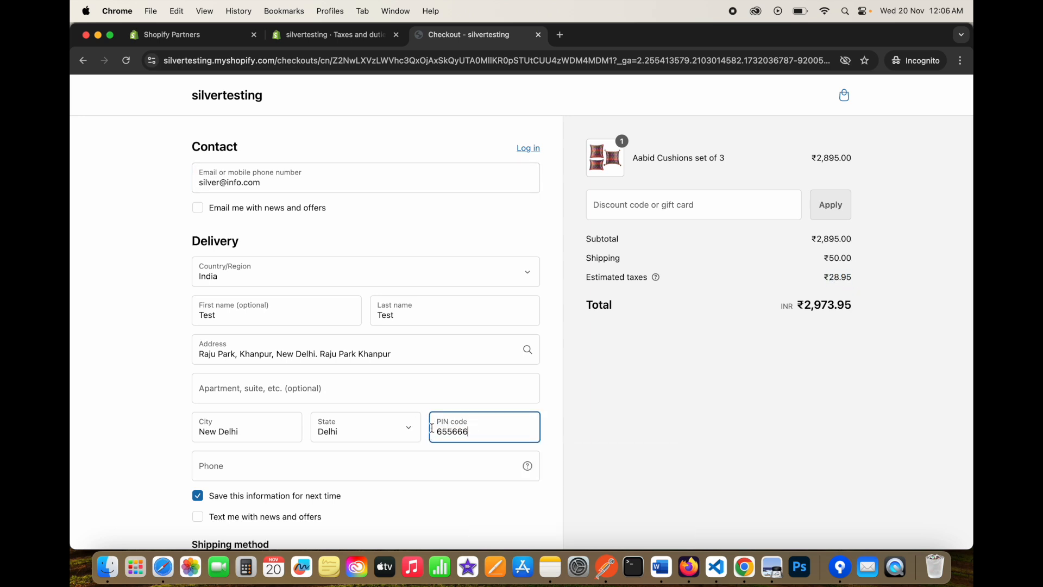
{"action": "left_click", "coordinate": [557, 416]}
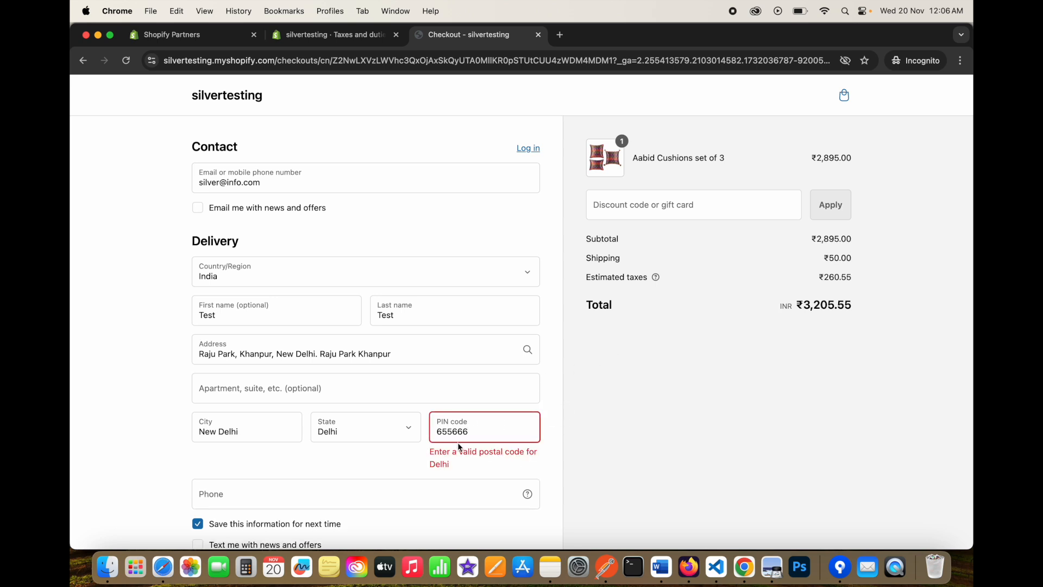
{"action": "double_click", "coordinate": [829, 277]}
{"action": "left_click_drag", "start_coordinate": [487, 438], "coordinate": [429, 438]}
{"action": "left_click", "coordinate": [339, 32]}
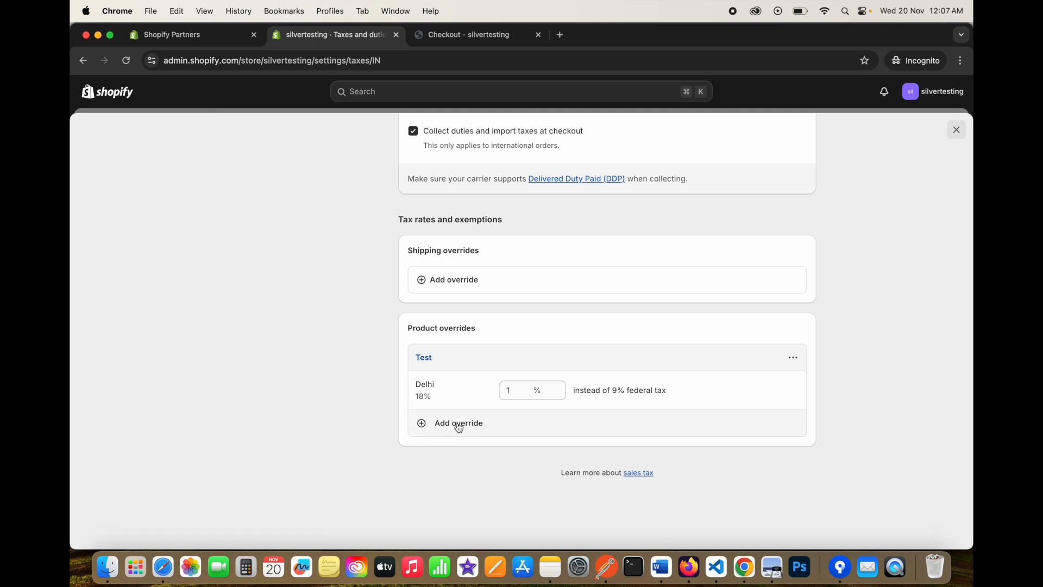
Add Haryana as a region to the Test collection's override at an initial 1% rate.
{"action": "left_click", "coordinate": [459, 423]}
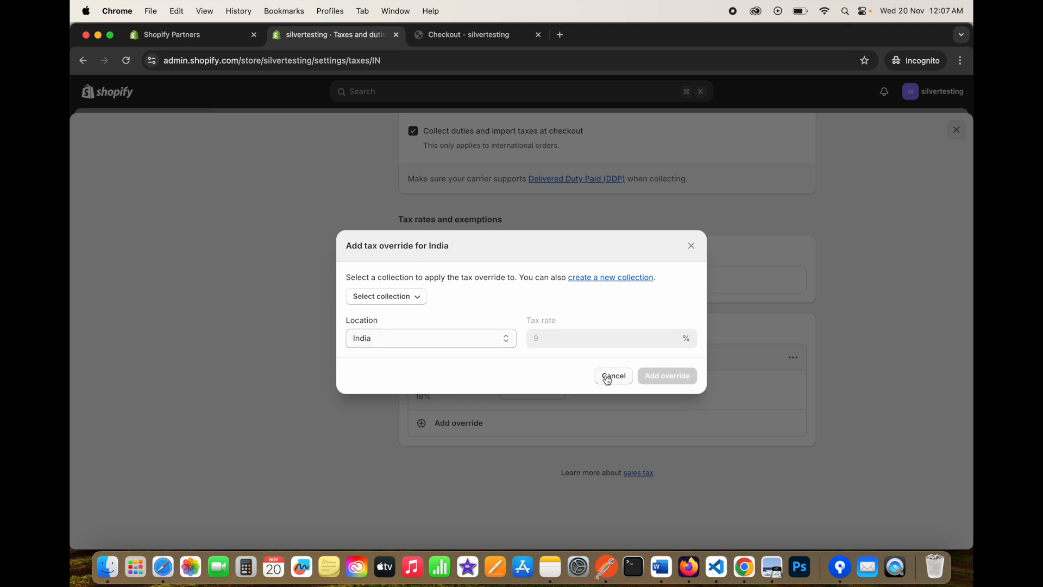
{"action": "left_click", "coordinate": [602, 379]}
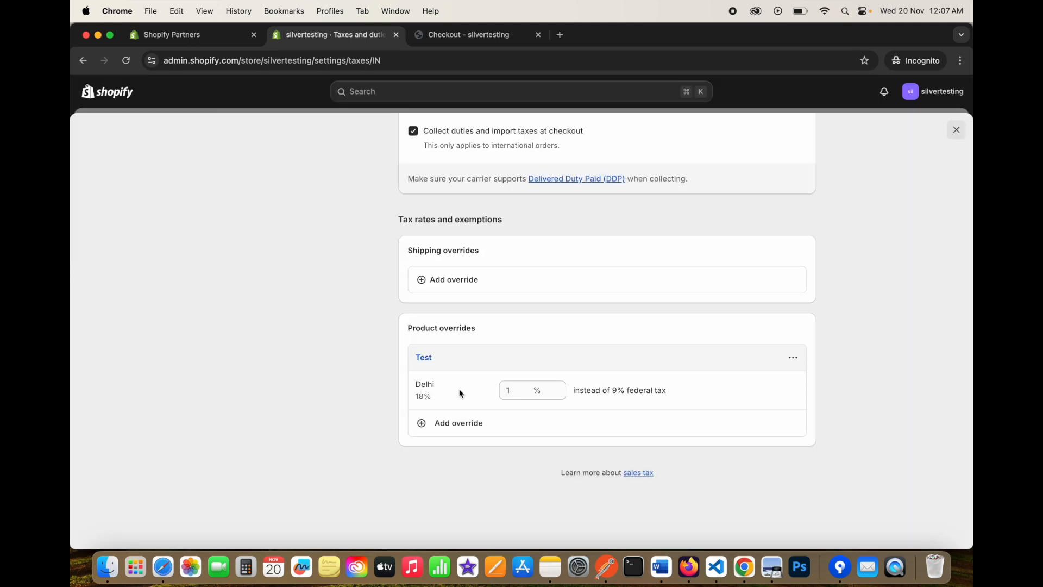
{"action": "left_click", "coordinate": [794, 357]}
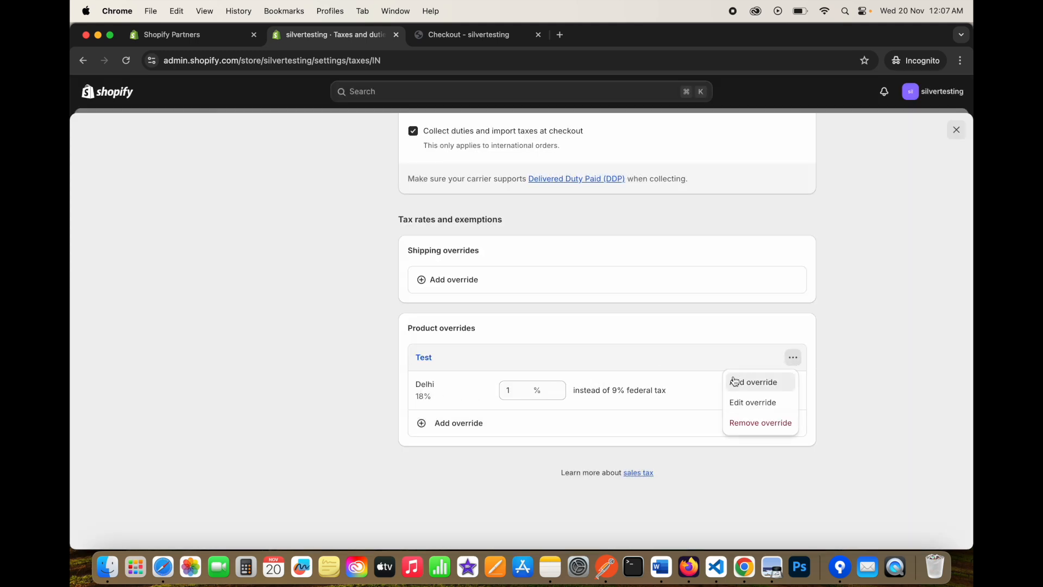
{"action": "left_click", "coordinate": [761, 382]}
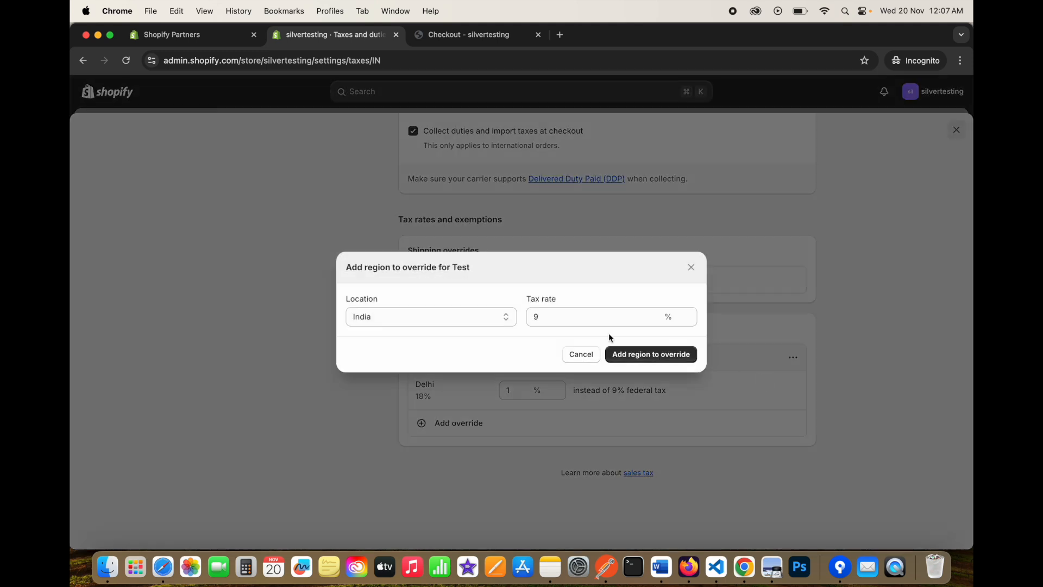
{"action": "left_click", "coordinate": [445, 318]}
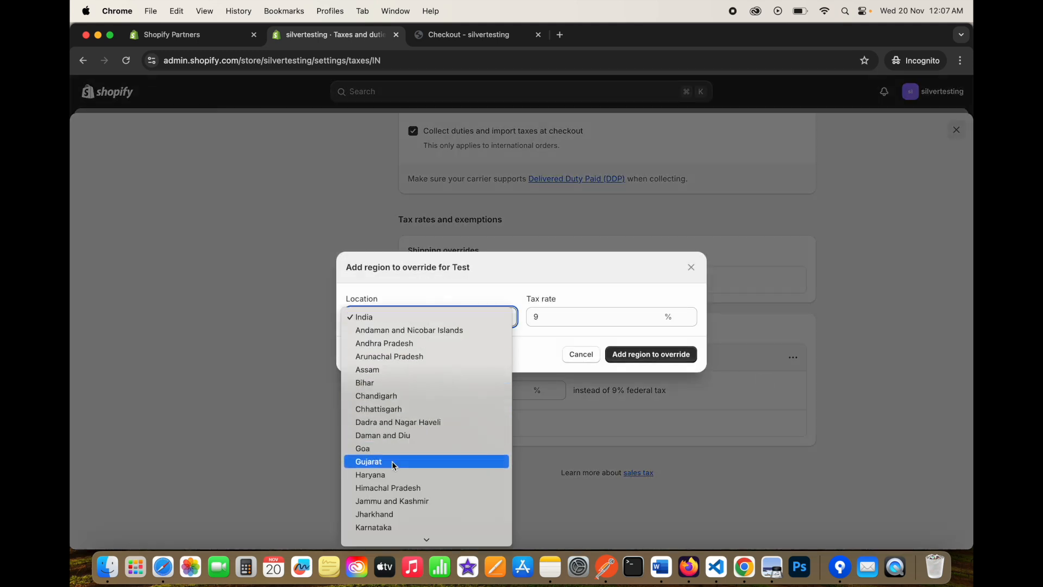
{"action": "left_click", "coordinate": [391, 475]}
{"action": "left_click_drag", "start_coordinate": [559, 317], "coordinate": [522, 321]}
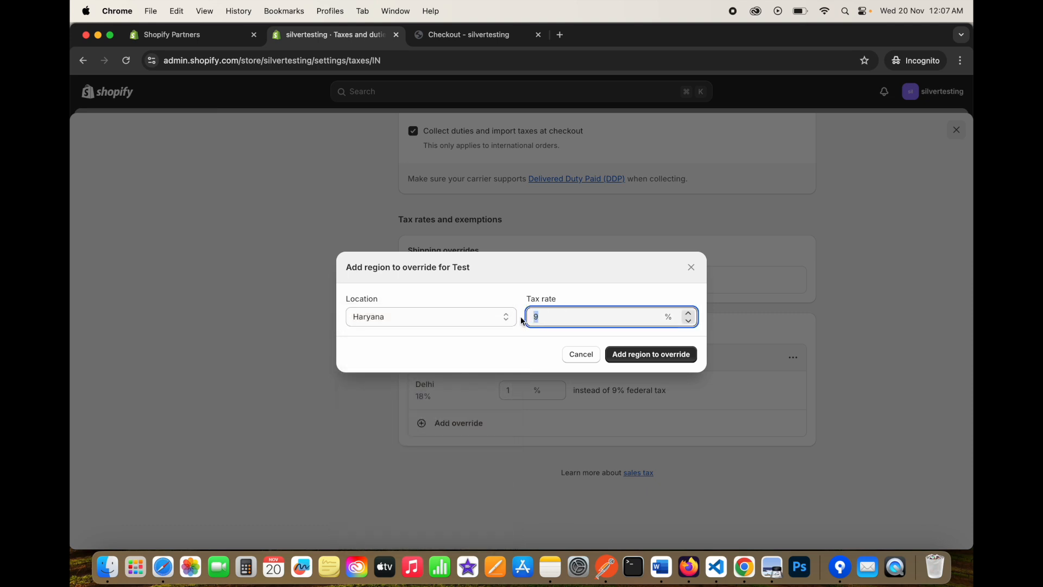
{"action": "type", "text": "1"}
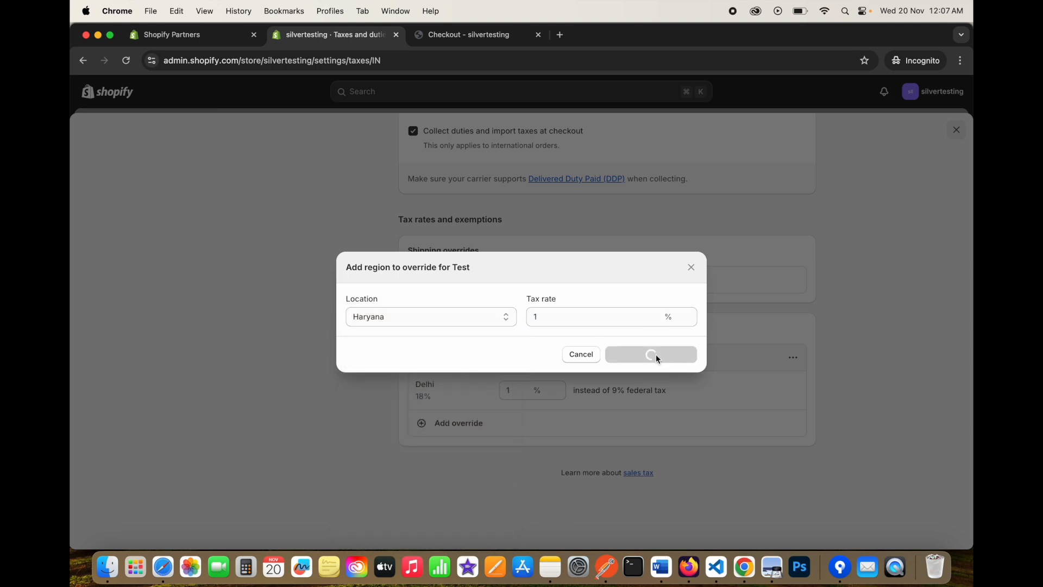
{"action": "left_click", "coordinate": [657, 354]}
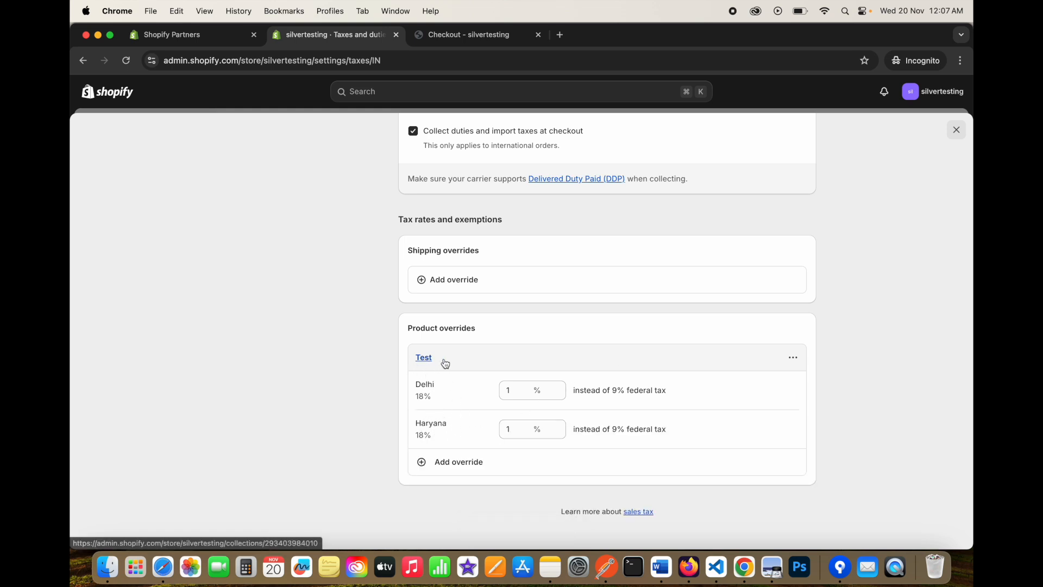
Change Haryana's override rate to 2% and save the Test override.
{"action": "double_click", "coordinate": [505, 423]}
{"action": "type", "text": "2"}
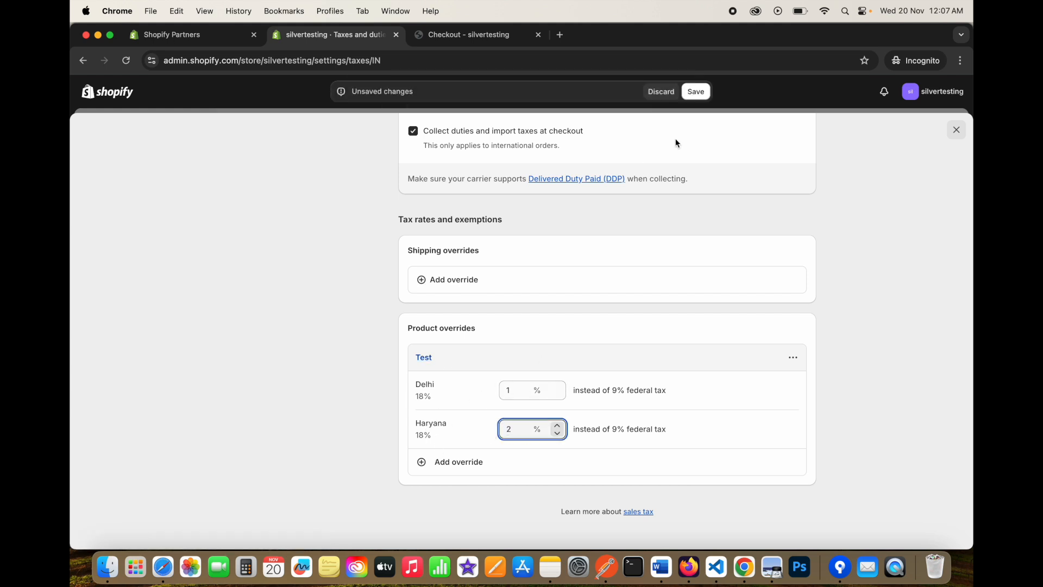
{"action": "left_click", "coordinate": [706, 90]}
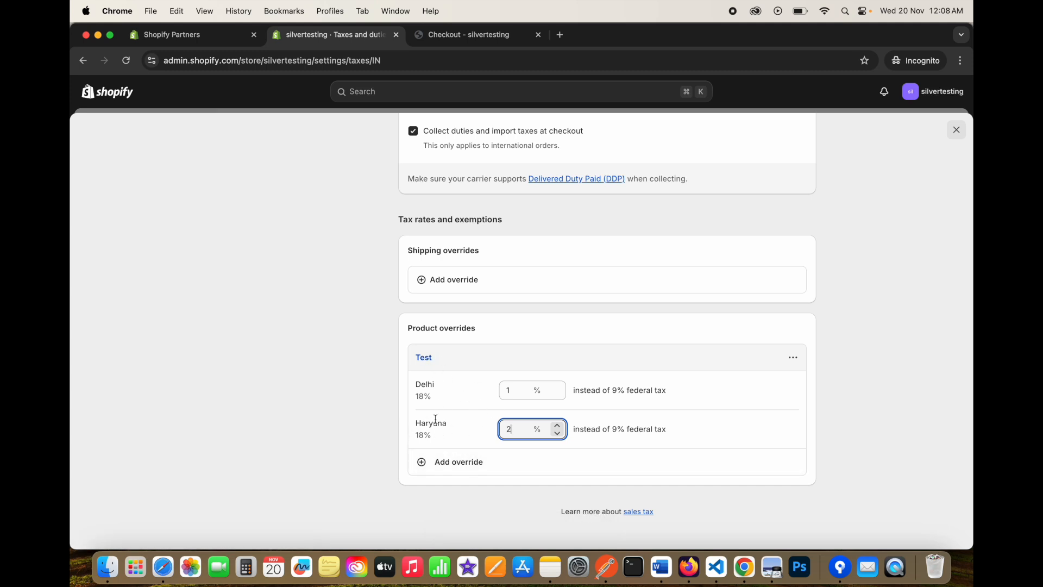
{"action": "left_click", "coordinate": [447, 462]}
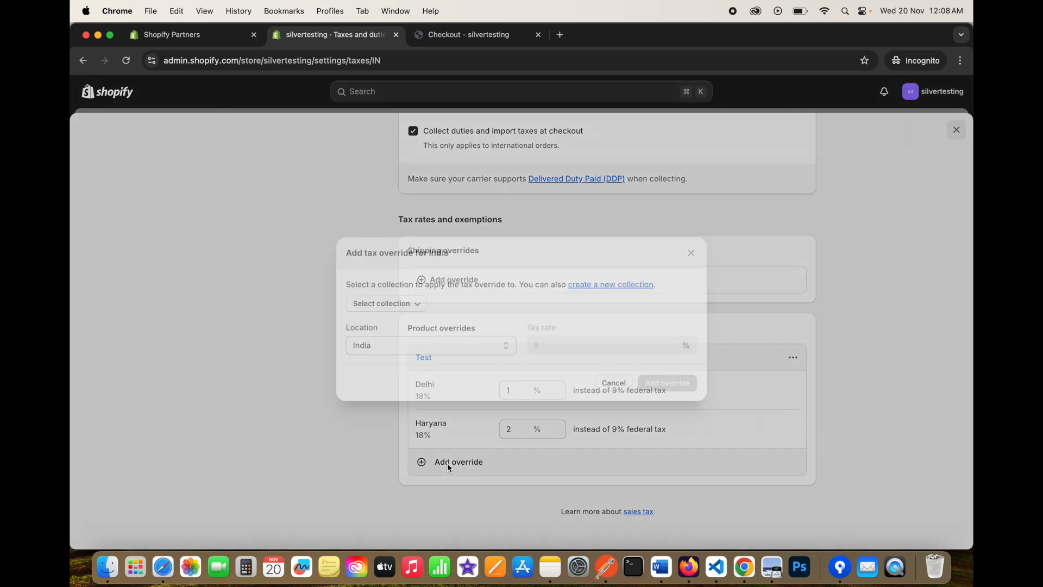
Create an override for the Combos collection with location Gujarat and tax rate 3%.
{"action": "left_click", "coordinate": [406, 298]}
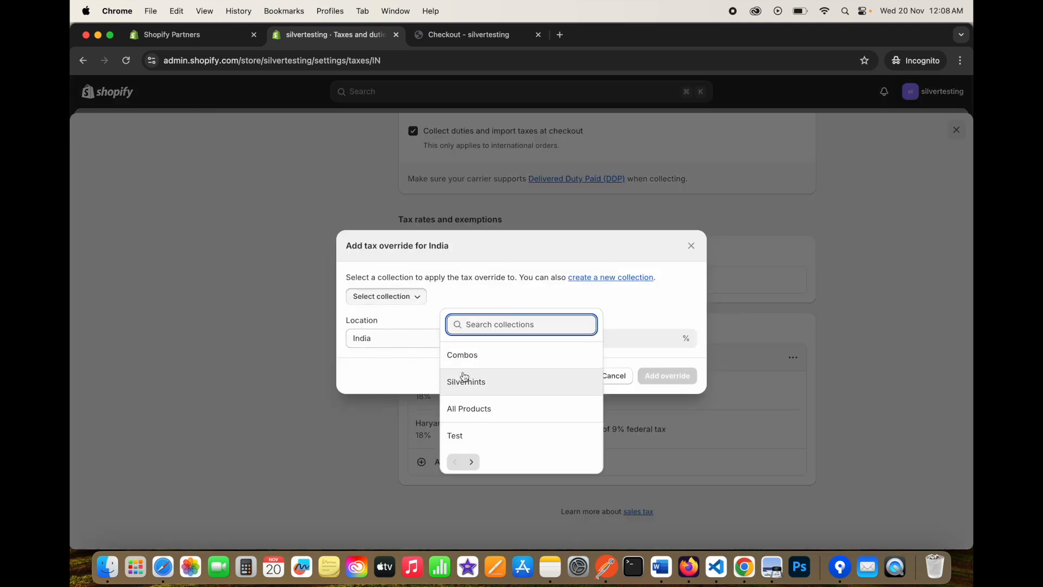
{"action": "left_click", "coordinate": [467, 354]}
{"action": "left_click", "coordinate": [433, 343]}
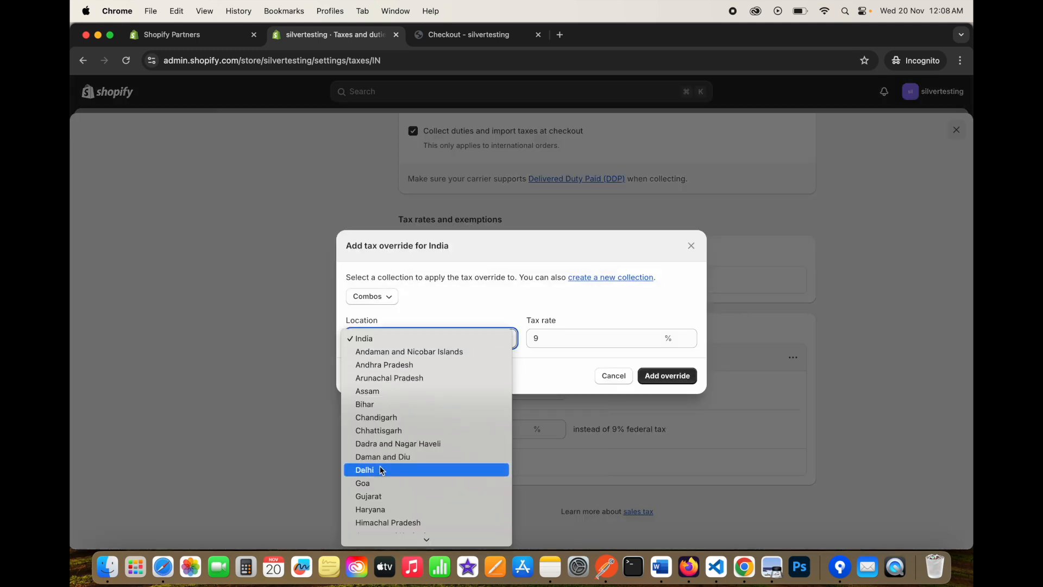
{"action": "left_click", "coordinate": [380, 499]}
{"action": "double_click", "coordinate": [552, 338]}
{"action": "type", "text": "3"}
{"action": "left_click", "coordinate": [658, 376]}
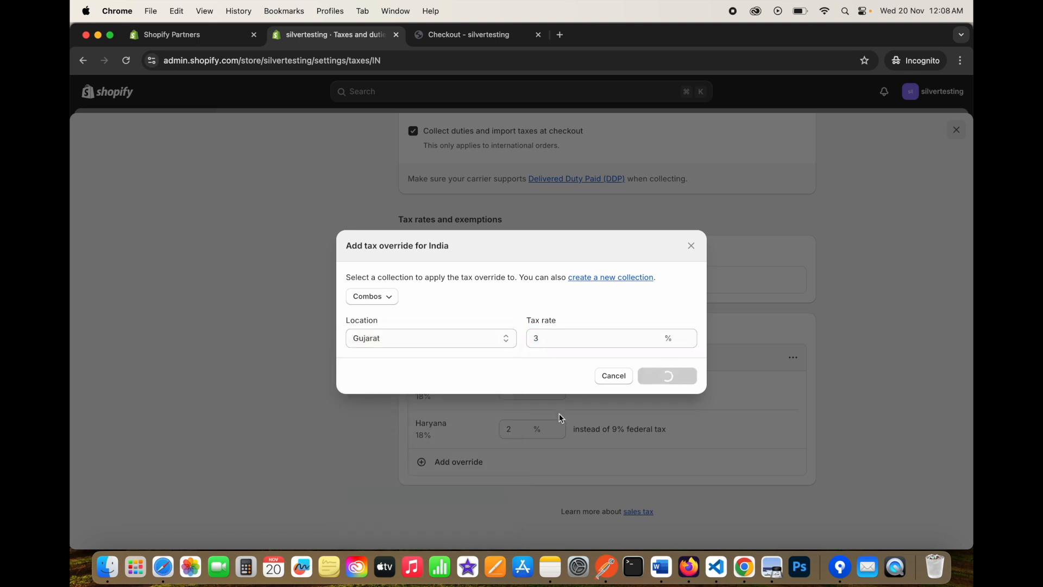
{"action": "scroll", "coordinate": [560, 424], "scroll_direction": "down", "scroll_amount": 3}
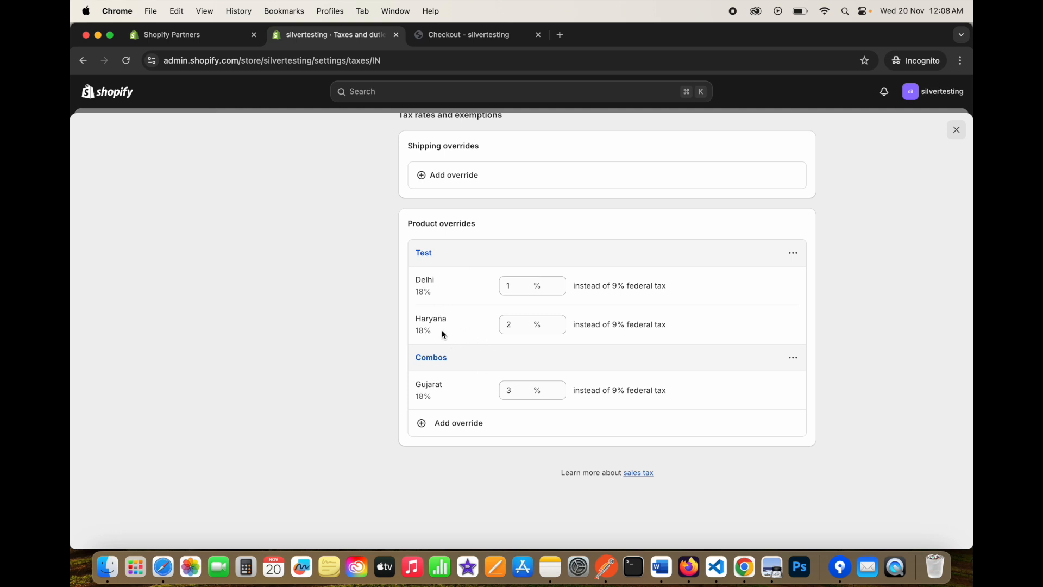
{"action": "scroll", "coordinate": [487, 335], "scroll_direction": "up", "scroll_amount": 15}
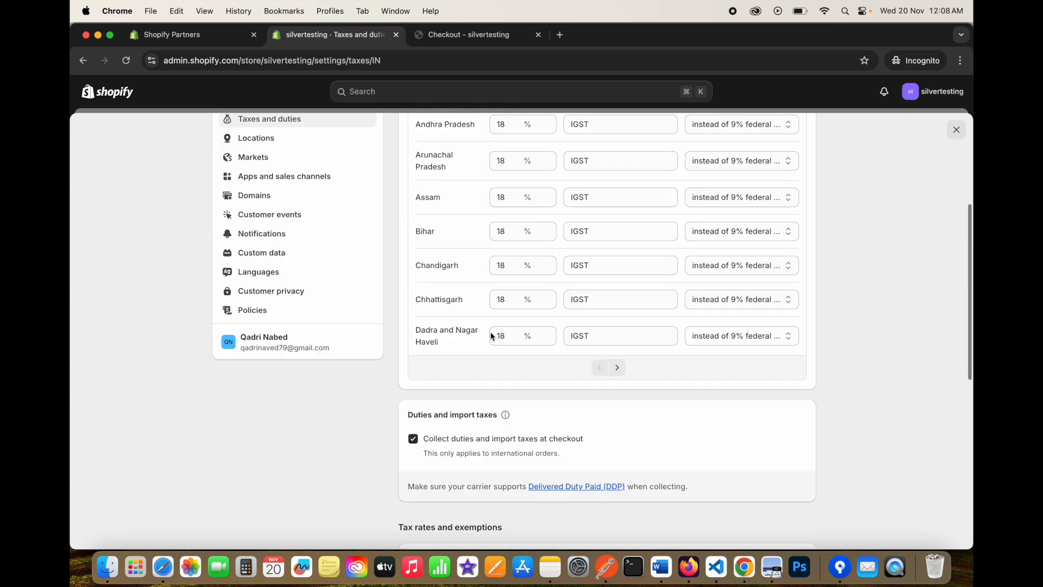
{"action": "scroll", "coordinate": [465, 361], "scroll_direction": "down", "scroll_amount": 3}
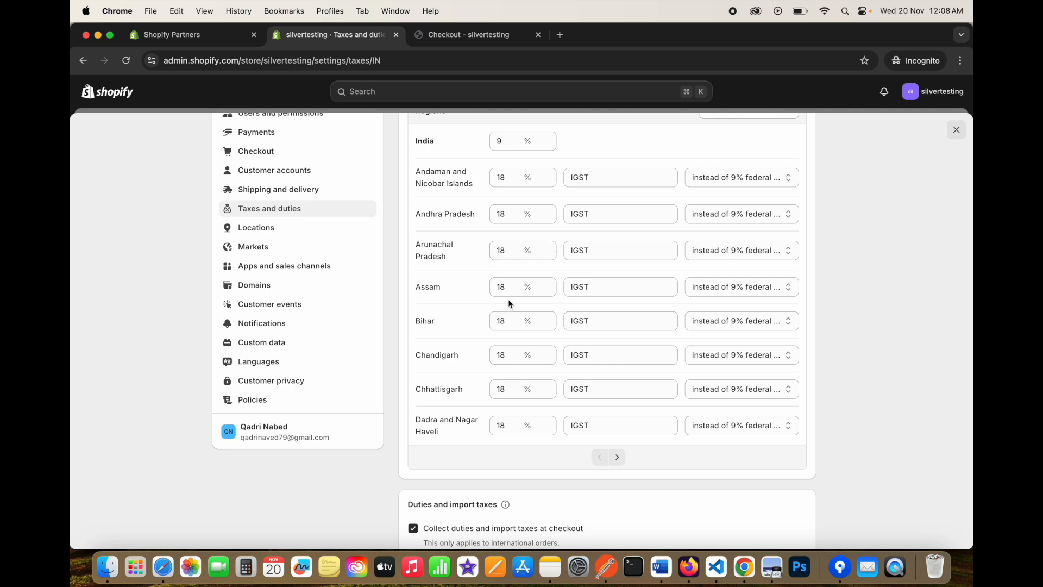
{"action": "scroll", "coordinate": [513, 337], "scroll_direction": "down", "scroll_amount": 2}
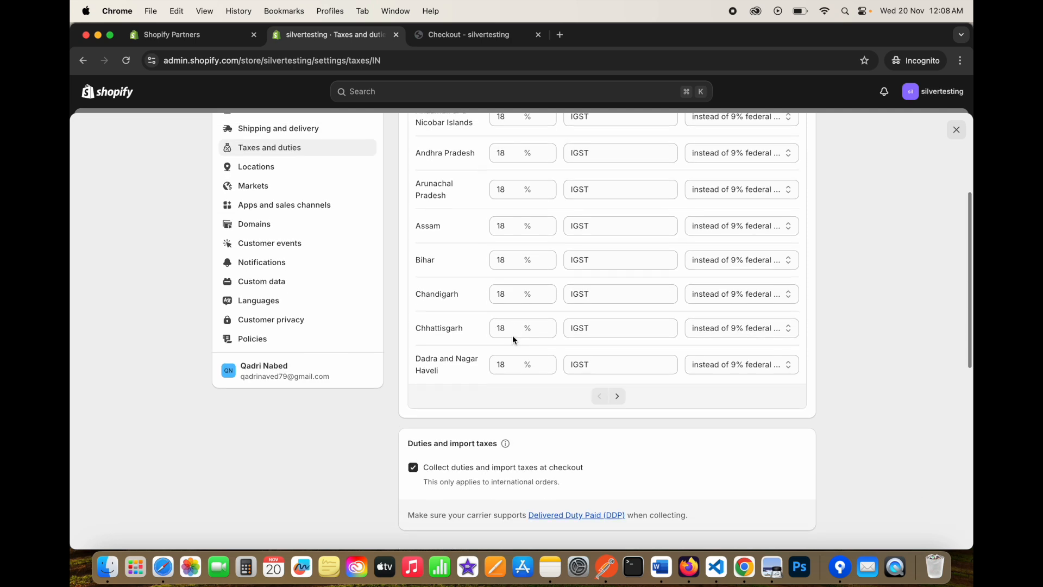
{"action": "scroll", "coordinate": [513, 338], "scroll_direction": "up", "scroll_amount": 2}
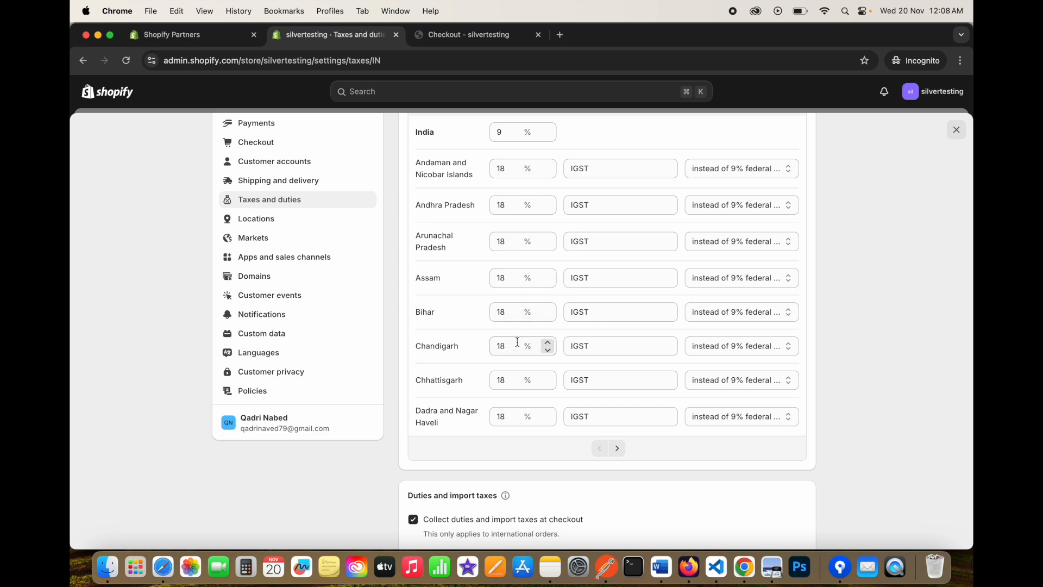
{"action": "scroll", "coordinate": [527, 262], "scroll_direction": "down", "scroll_amount": 2}
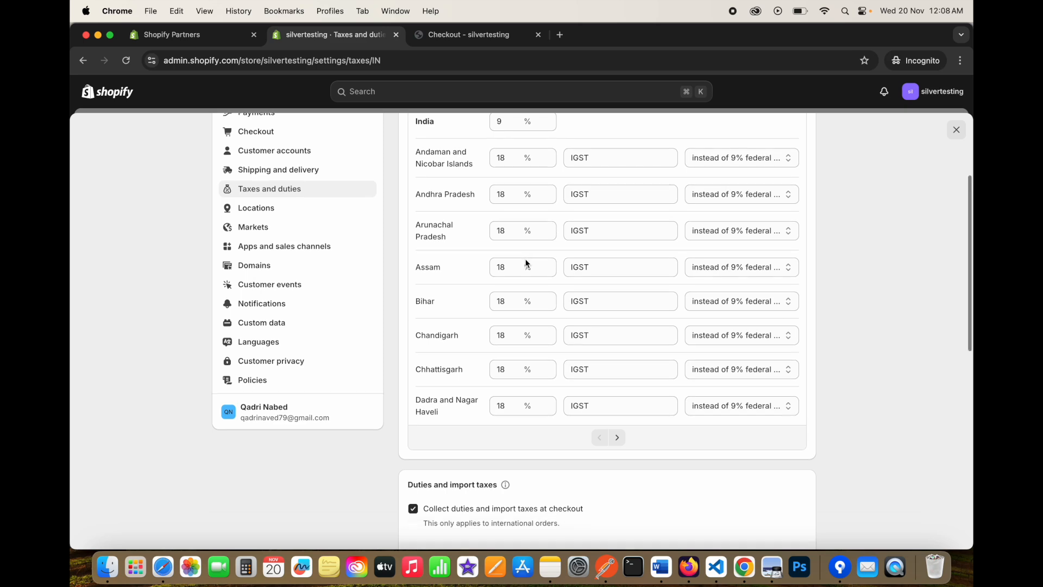
{"action": "scroll", "coordinate": [527, 263], "scroll_direction": "down", "scroll_amount": 8}
{"action": "scroll", "coordinate": [526, 263], "scroll_direction": "up", "scroll_amount": 8}
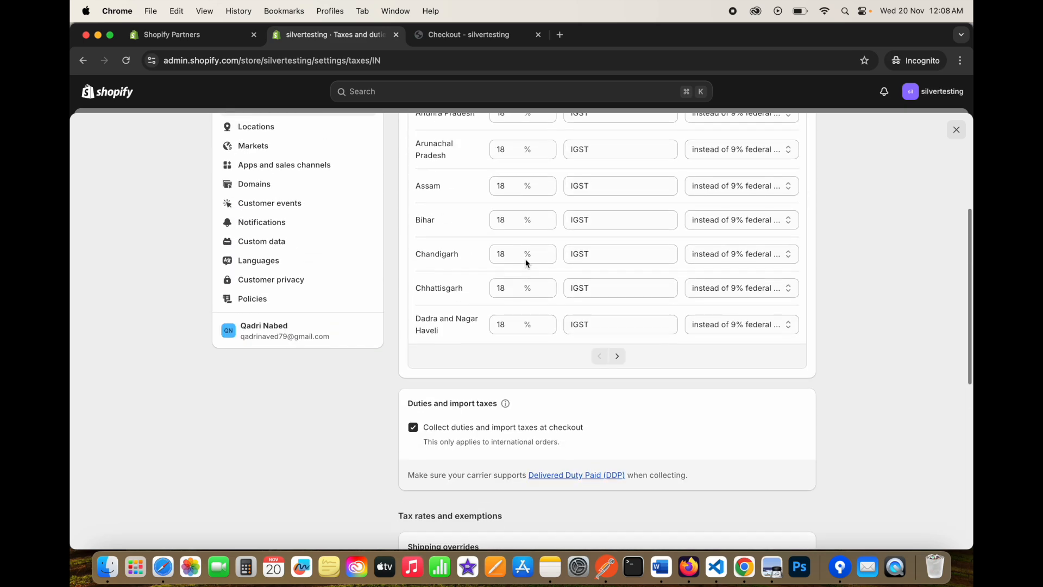
{"action": "scroll", "coordinate": [525, 231], "scroll_direction": "down", "scroll_amount": 10}
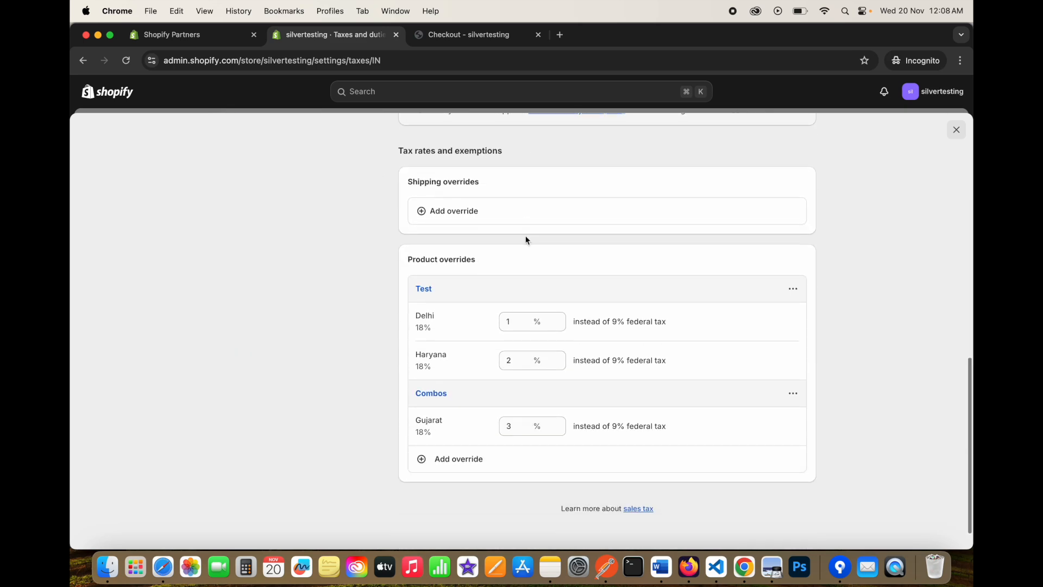